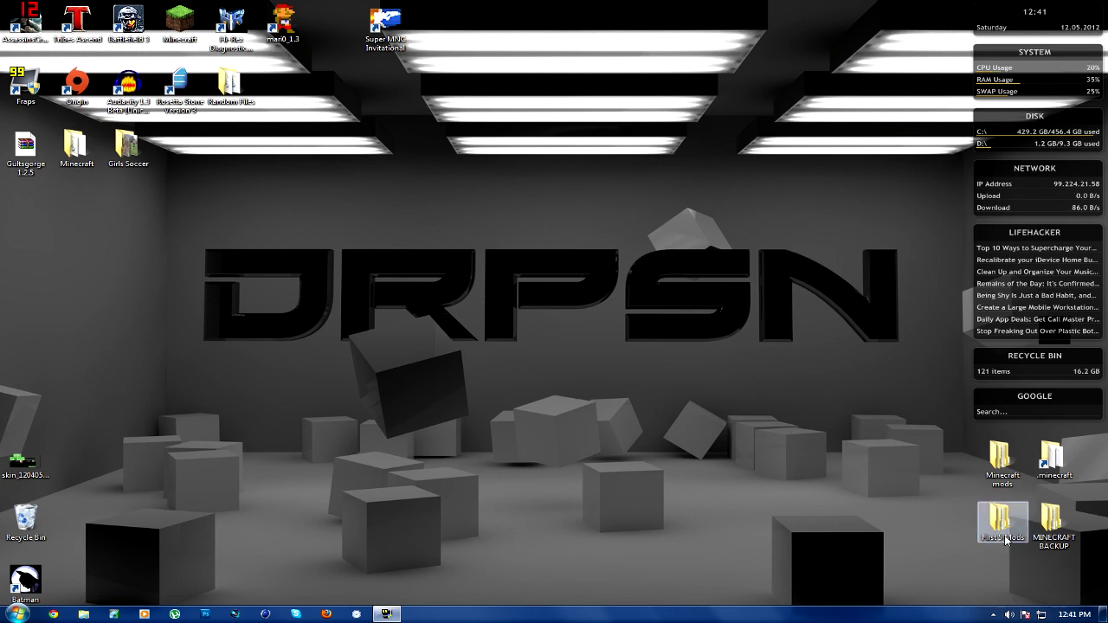
- Open the First 5 Mods folder from the desktop and snap its window to the right half of the screen
double_click(1001, 523)
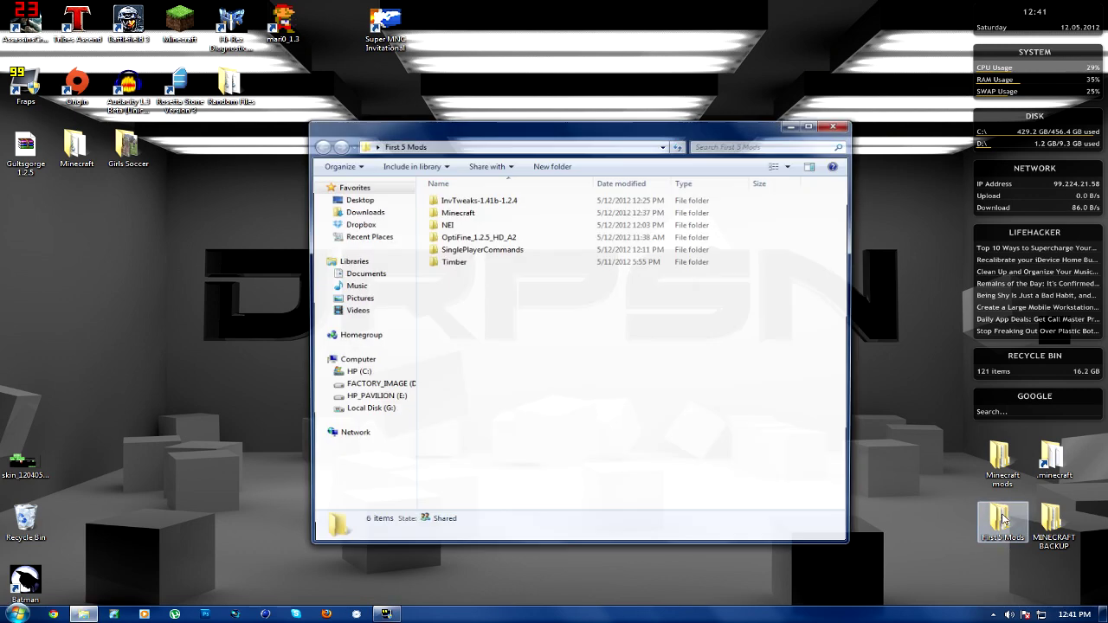
drag(490, 136, 1106, 136)
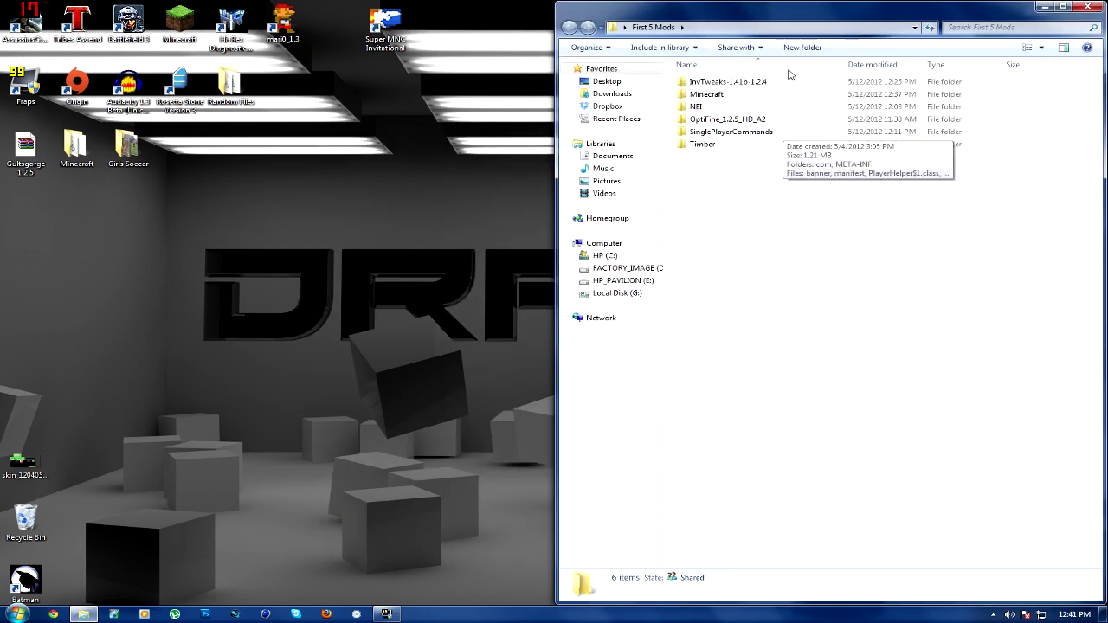
click(1043, 6)
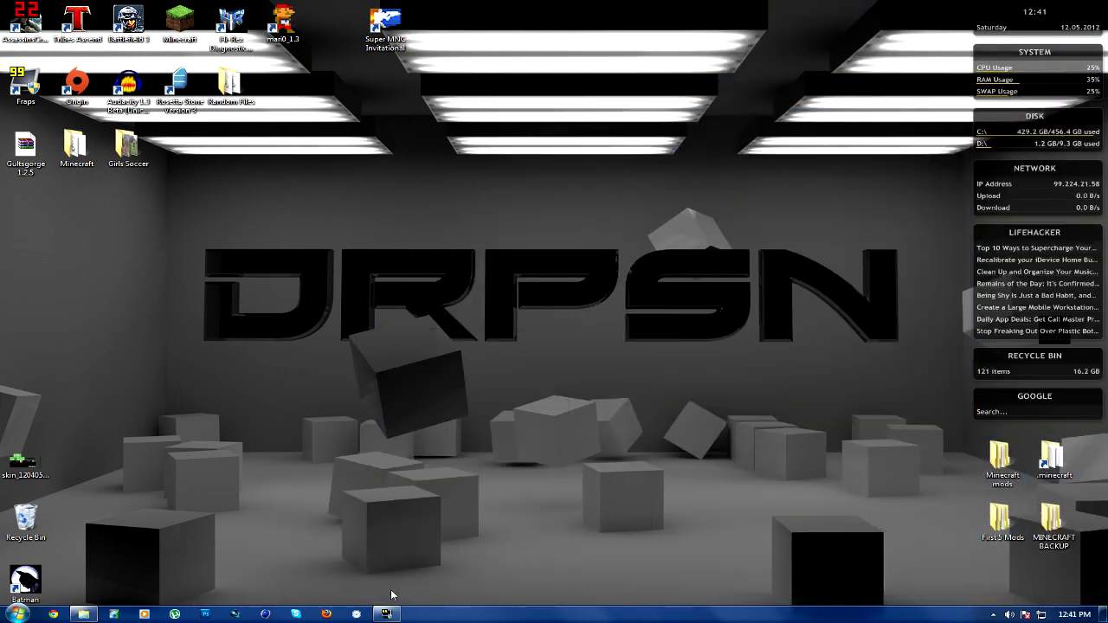
click(84, 614)
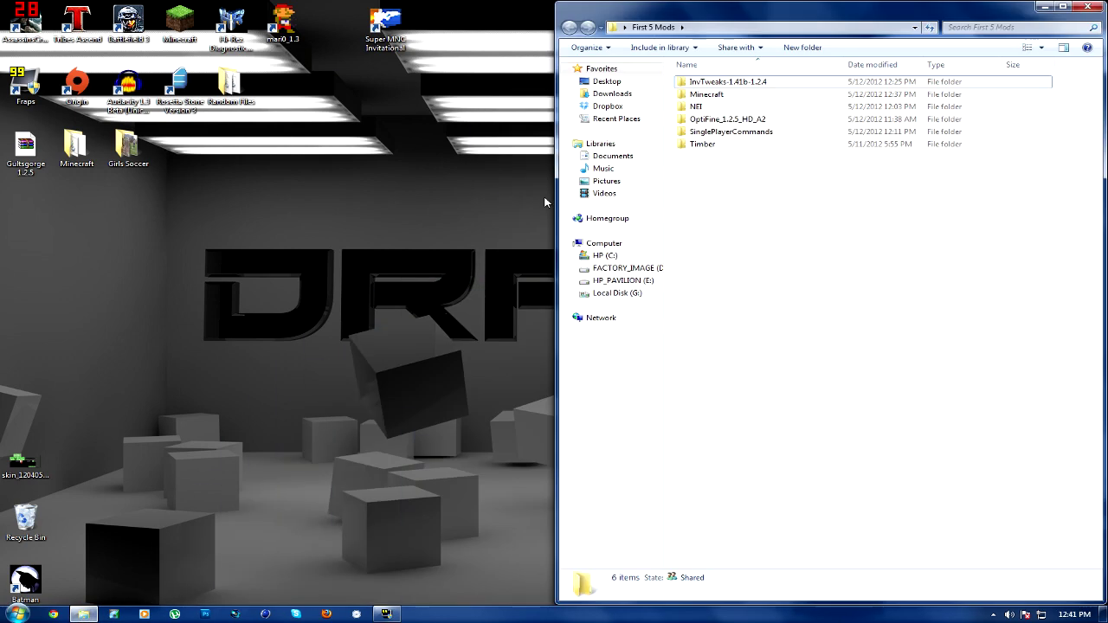
- Open the Minecraft subfolder in a separate window and snap it to the left half of the screen
click(705, 95)
right_click(705, 98)
click(736, 120)
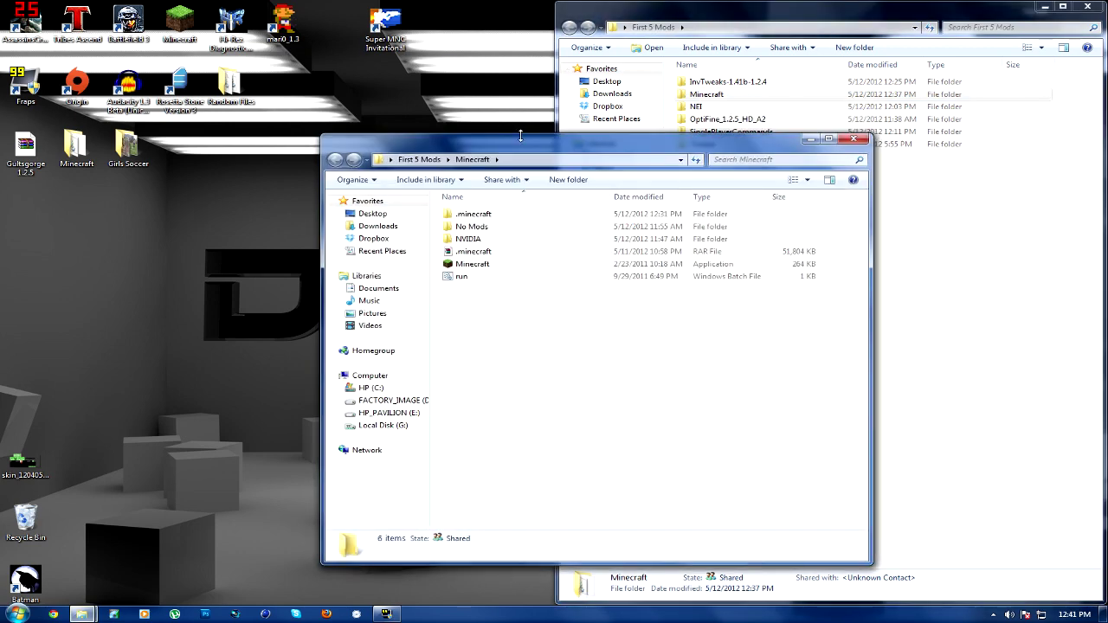
drag(520, 151, 0, 58)
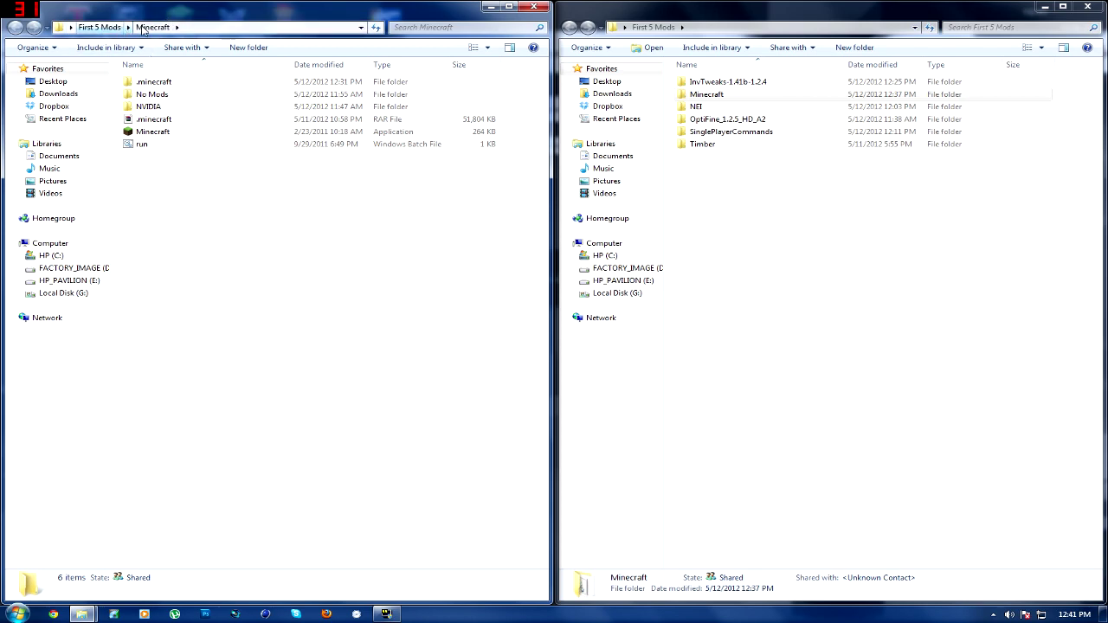
- Examine the contents of the .minecraft folder and the NEI mod folder, returning to the parent folders
double_click(153, 82)
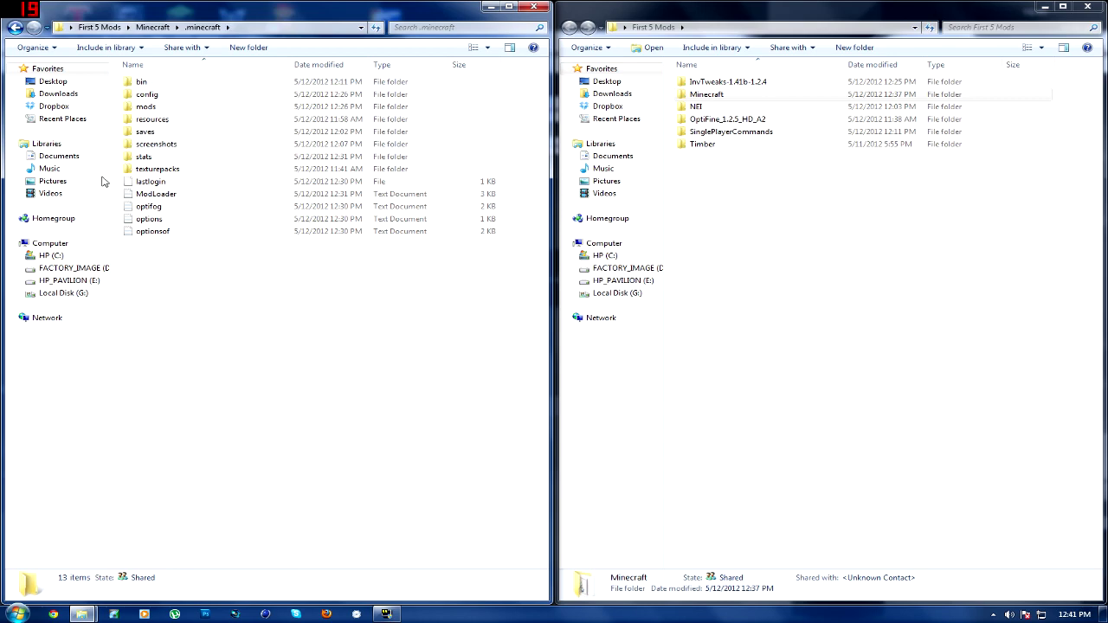
click(15, 28)
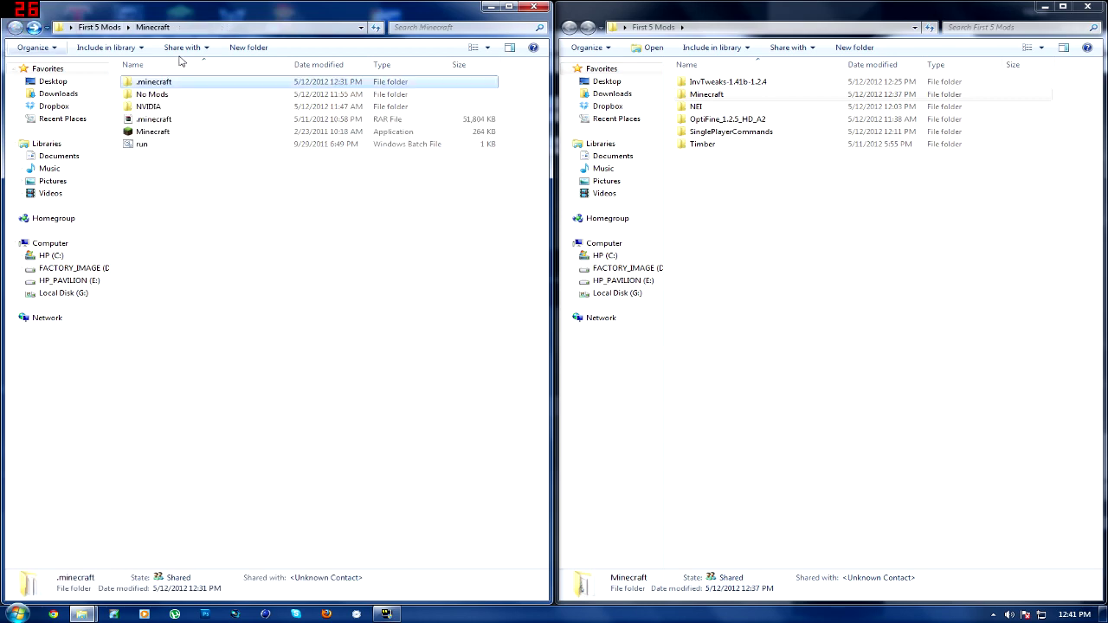
click(785, 81)
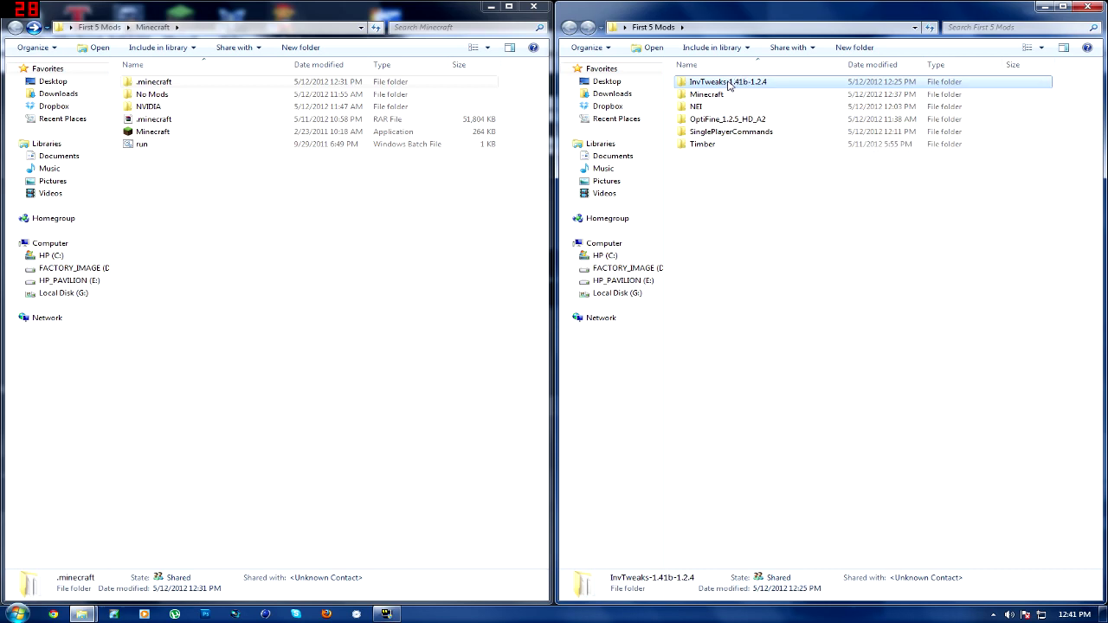
click(744, 145)
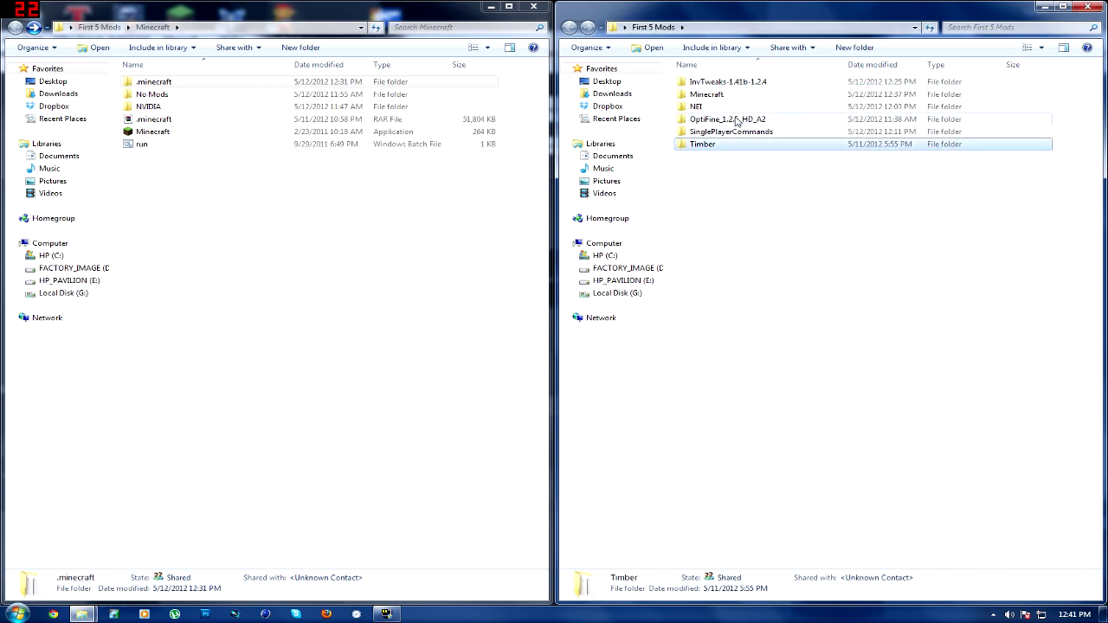
click(727, 82)
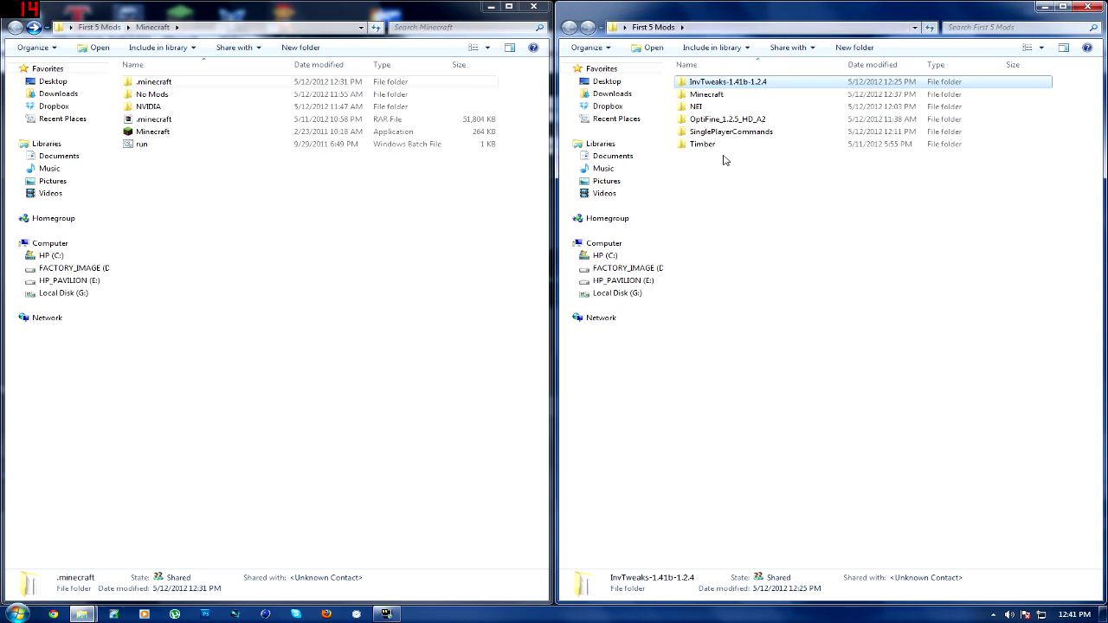
click(697, 107)
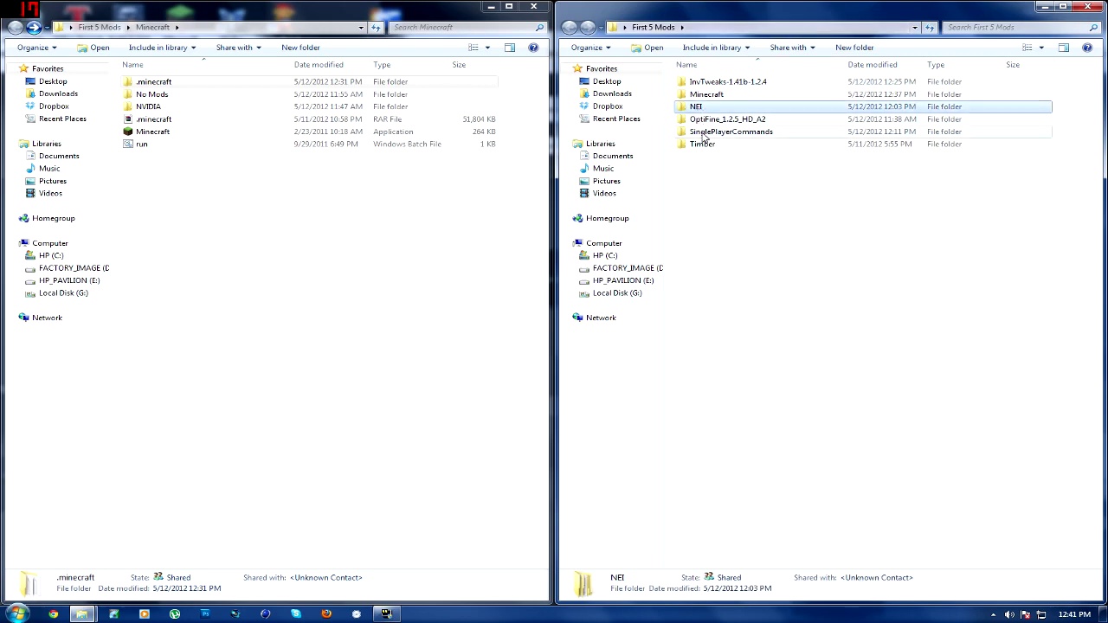
double_click(720, 107)
click(725, 96)
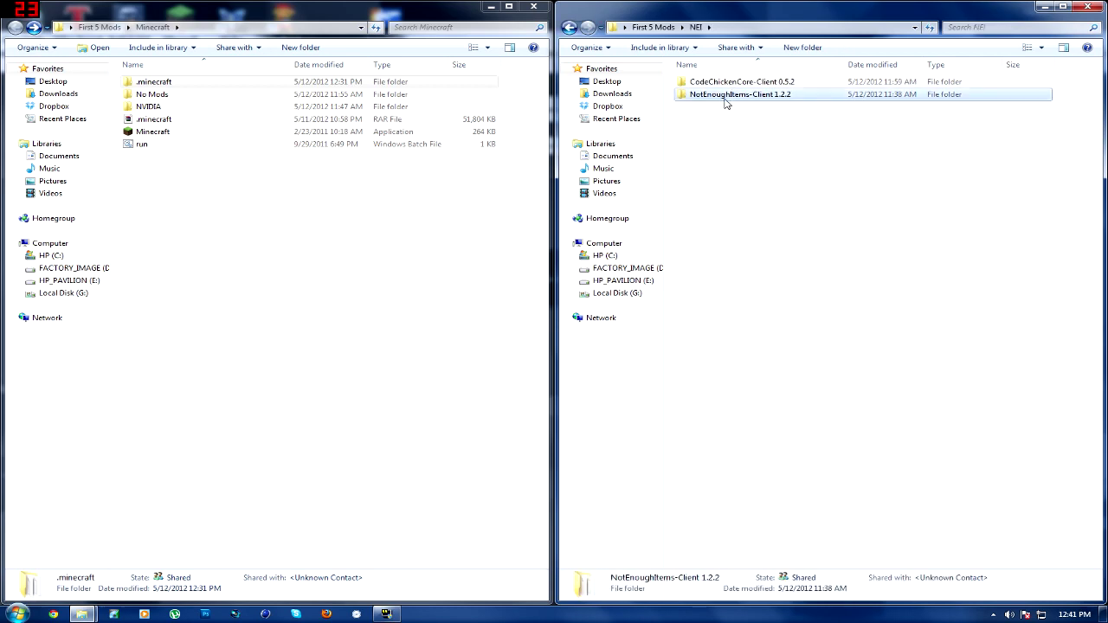
click(570, 27)
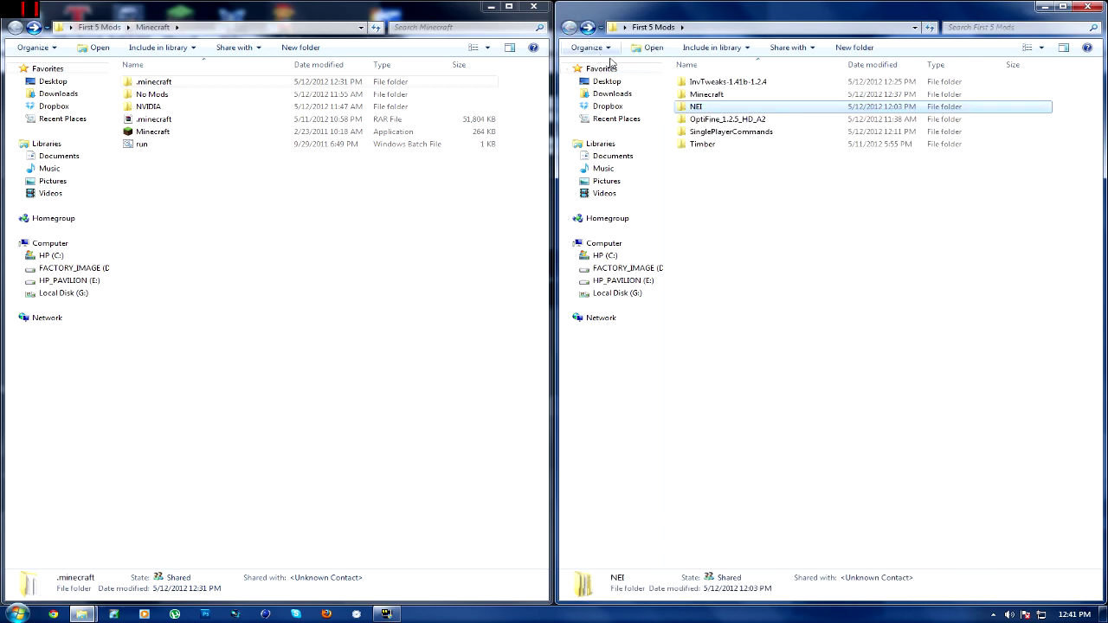
- Examine the files in the OptiFine_1.2.5_HD_A2 folder and review the SinglePlayerCommands and Timber folders in First 5 Mods
double_click(717, 120)
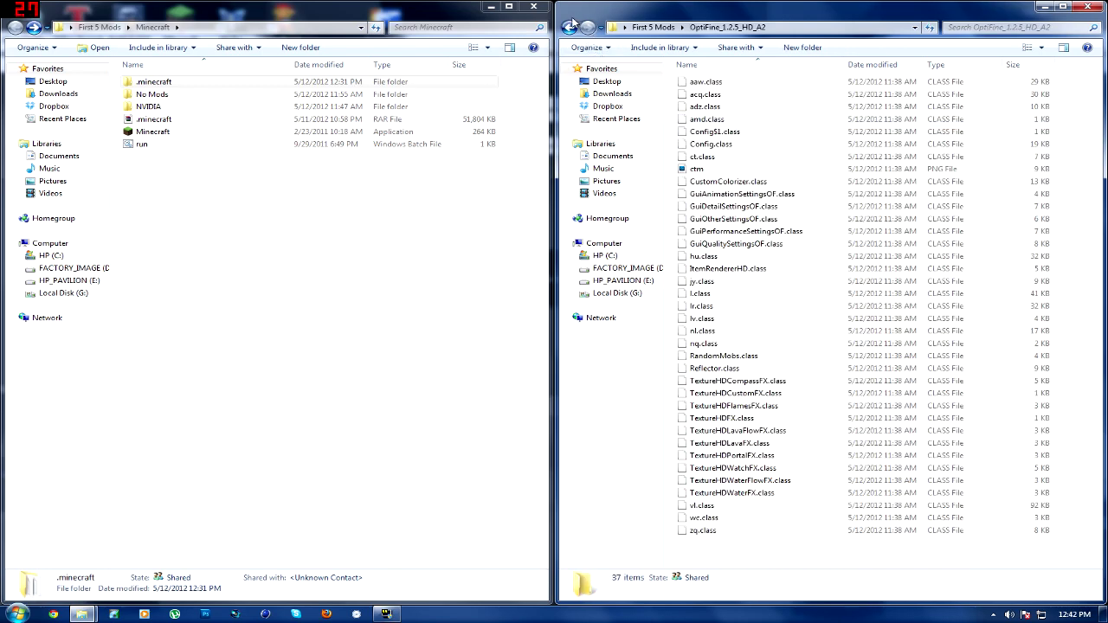
click(568, 28)
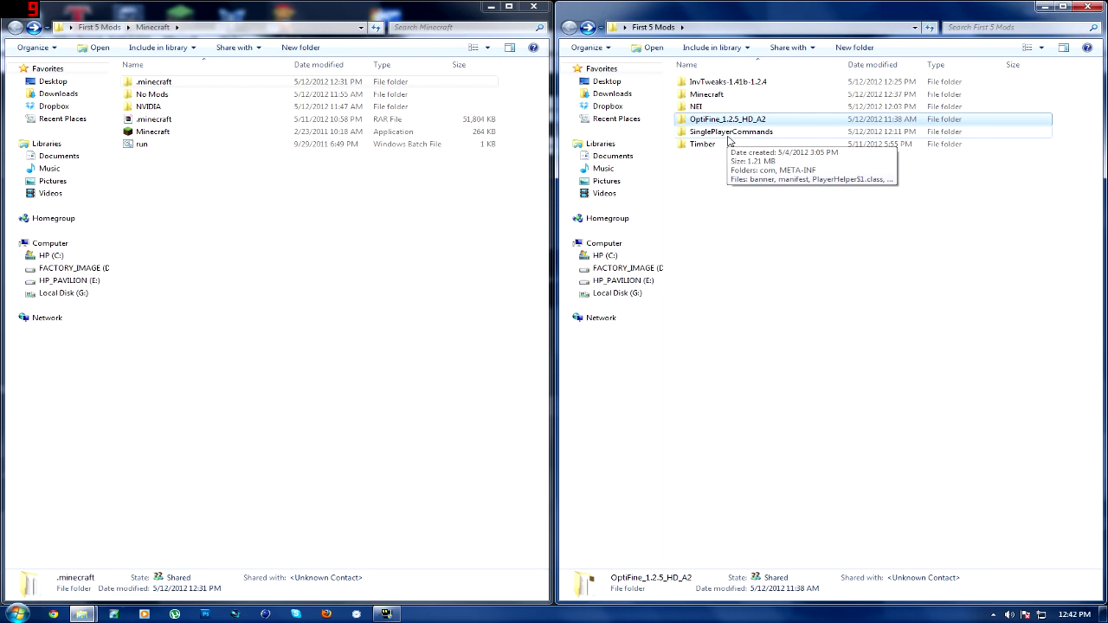
click(729, 134)
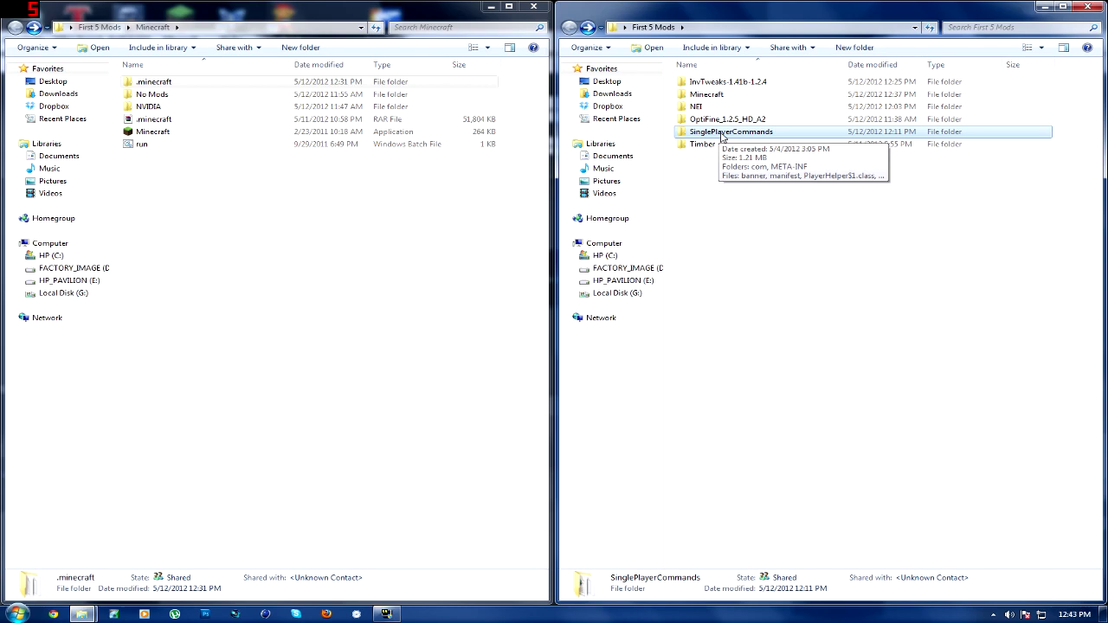
click(712, 145)
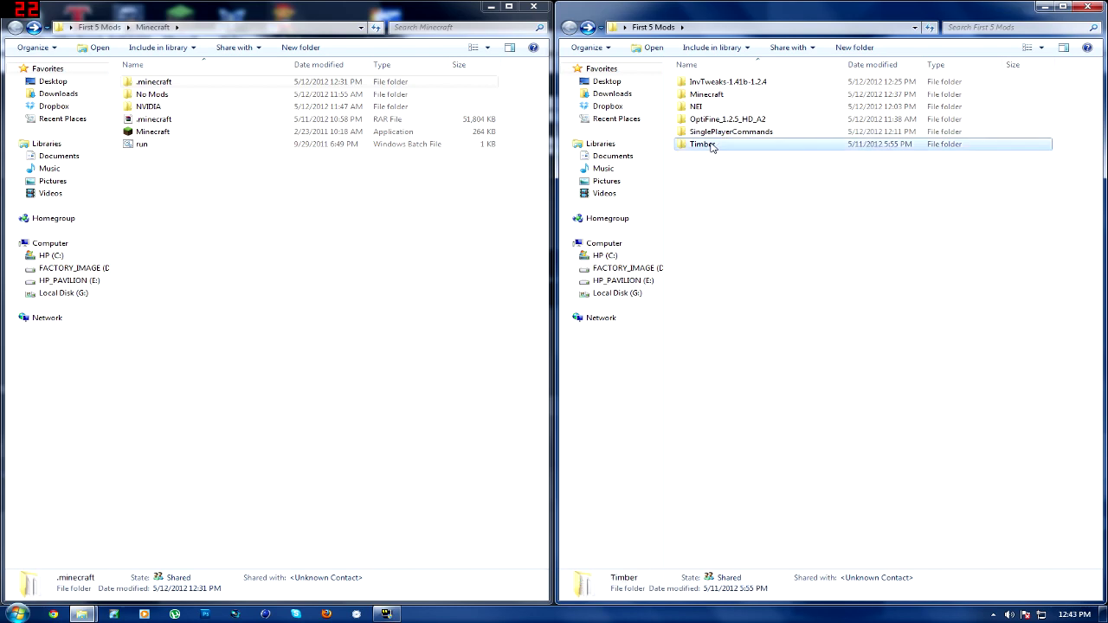
click(715, 134)
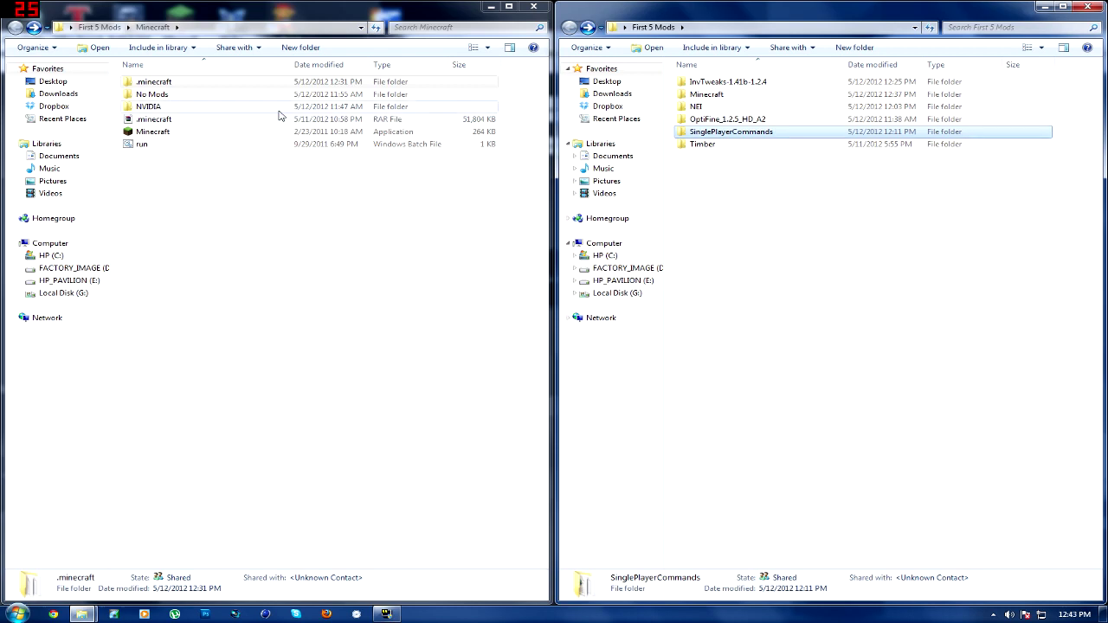
- Compare the contents of the .minecraft and No Mods folders inside the Minecraft folder
double_click(157, 87)
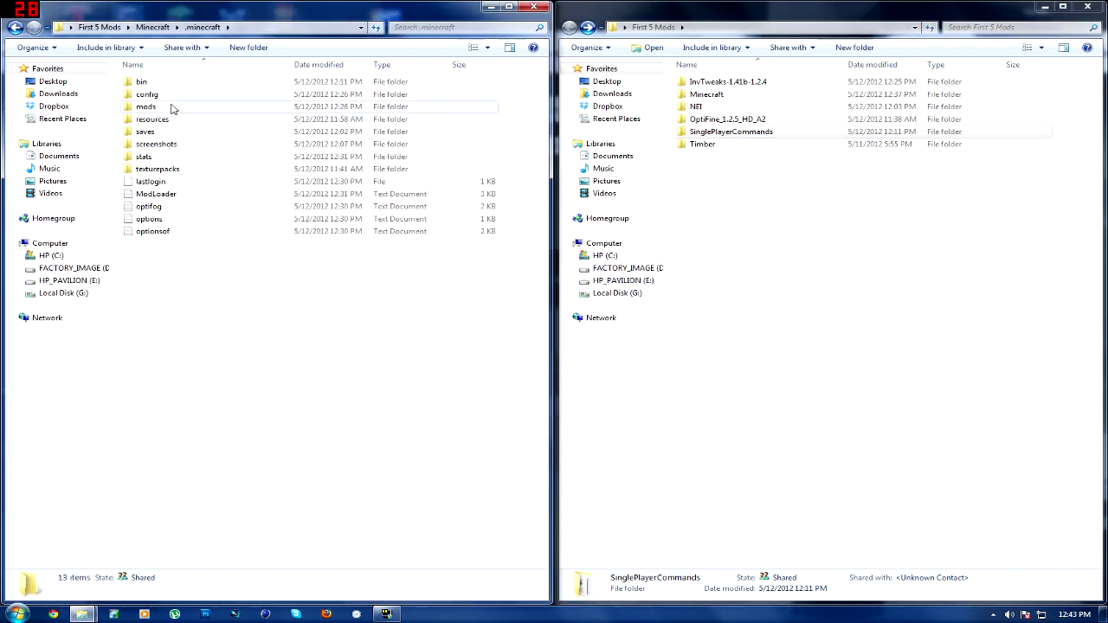
click(16, 29)
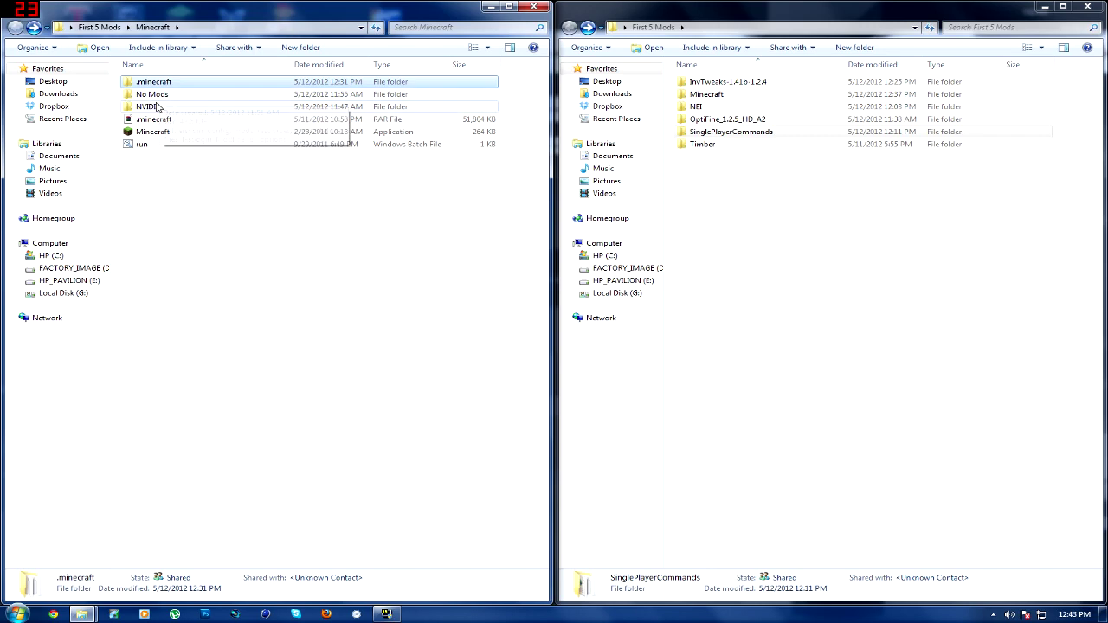
double_click(151, 96)
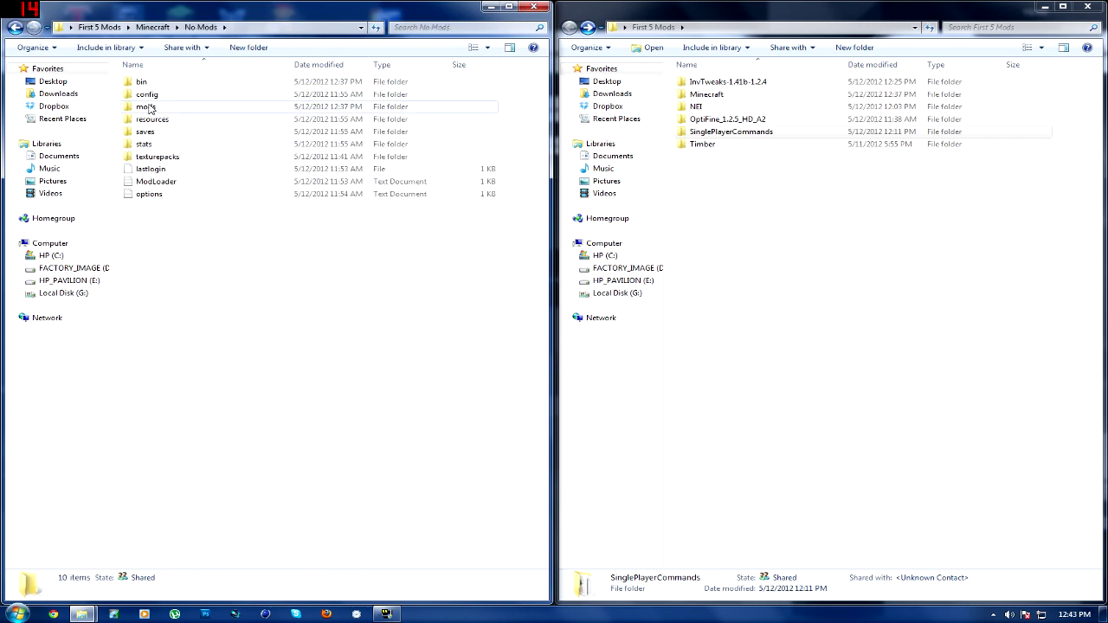
click(15, 27)
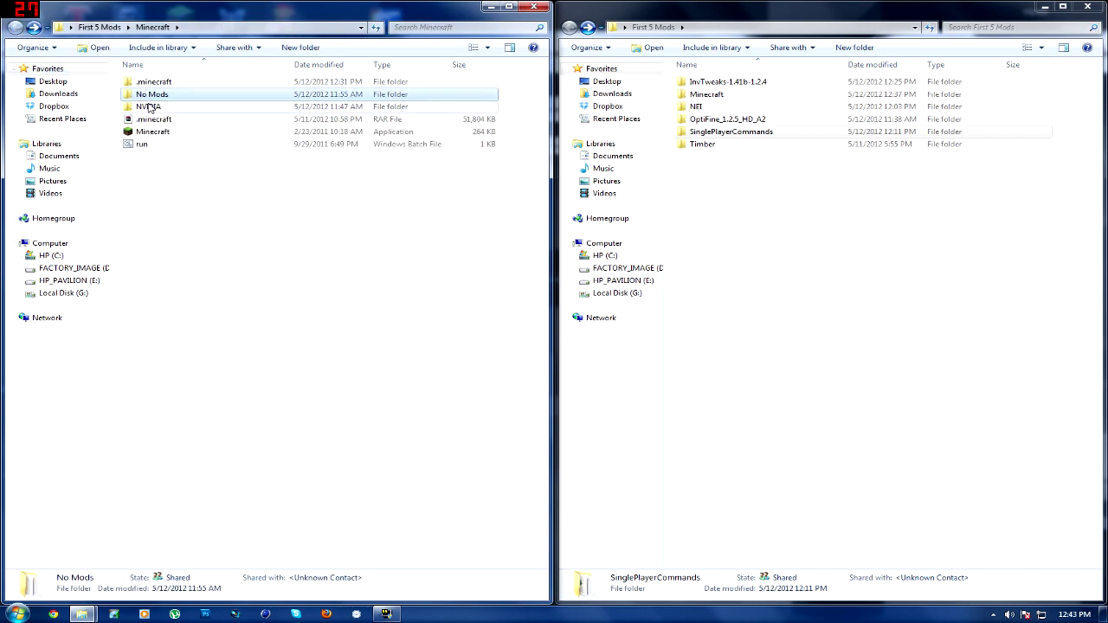
- Open the minecraft JAR from the bin folder of No Mods in WinRAR and snap the archive window to the left half
click(145, 106)
double_click(149, 94)
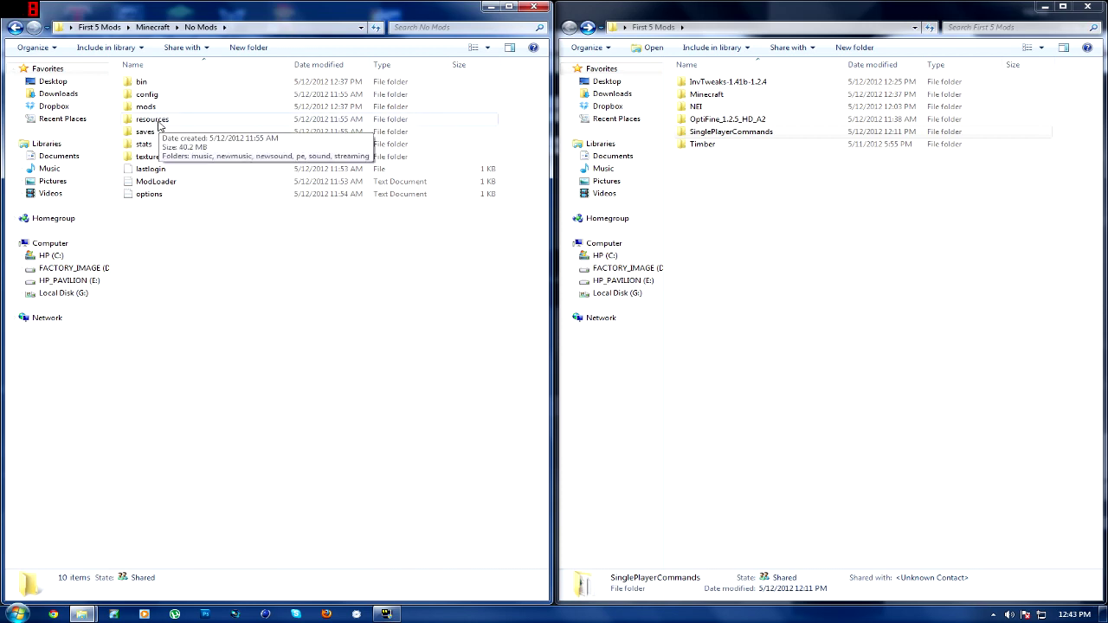
double_click(147, 82)
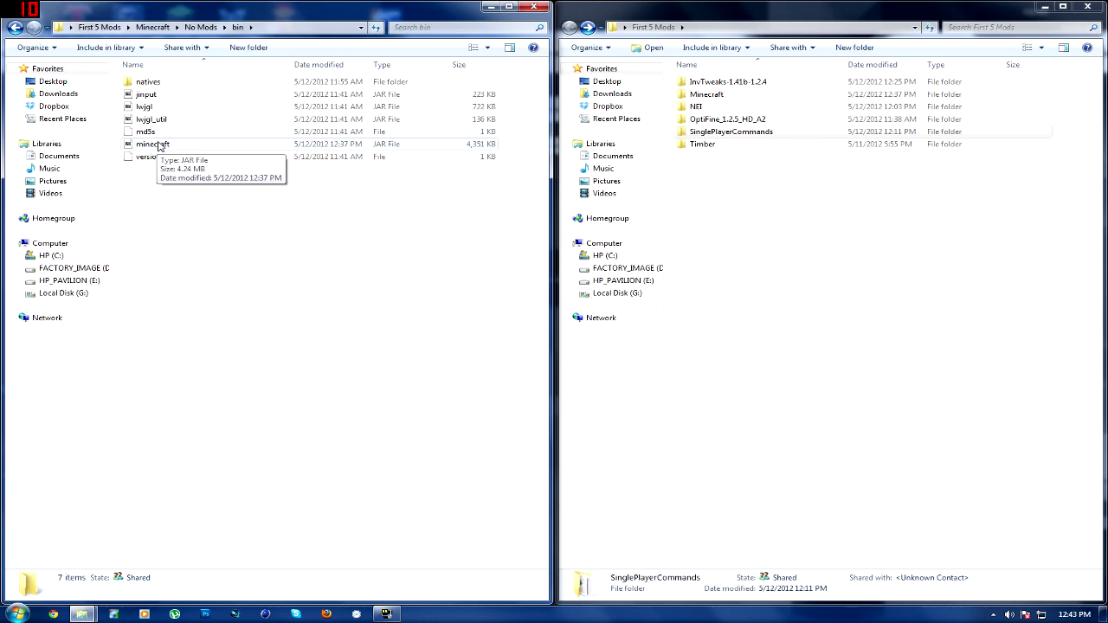
right_click(159, 146)
mouse_move(236, 196)
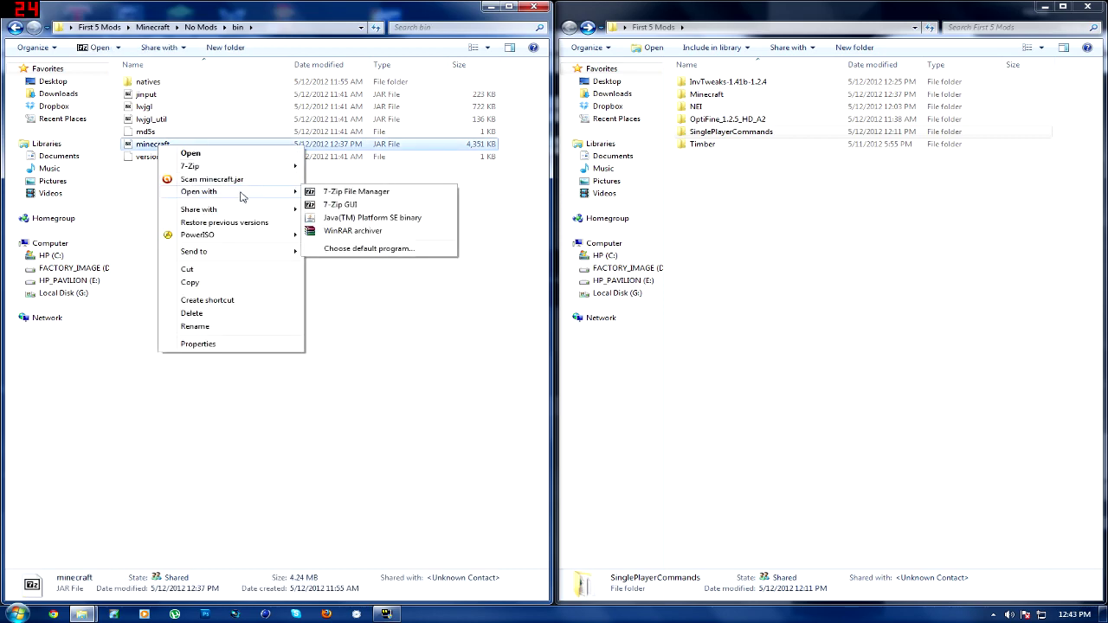
click(346, 230)
drag(357, 136, 0, 129)
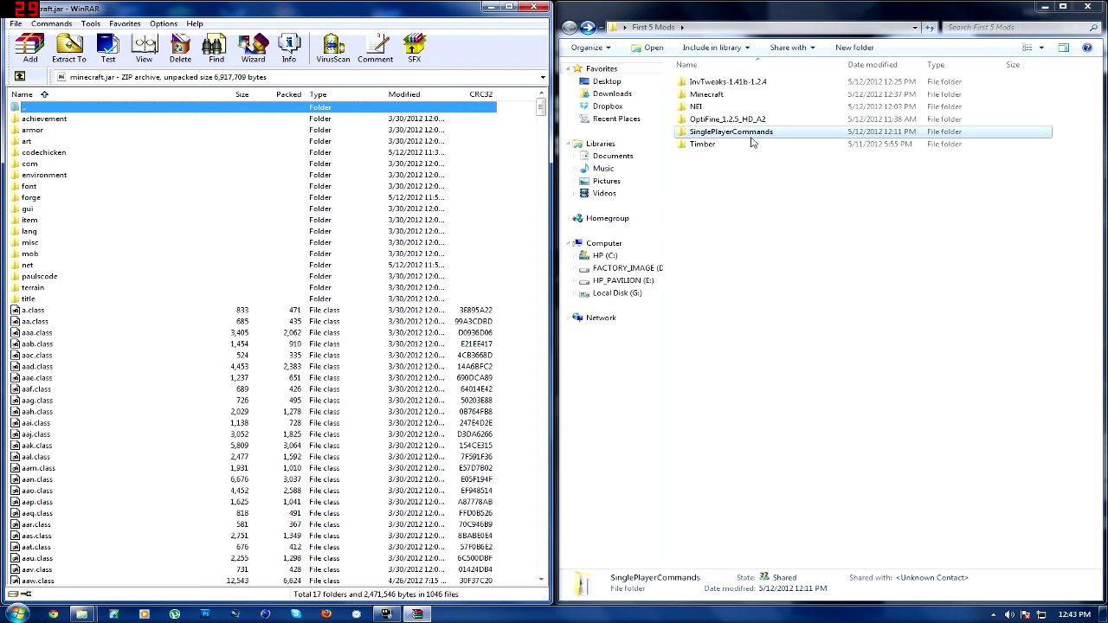
- Add all files from NEI's CodeChickenCore-Client 0.5.2 folder to the minecraft.jar archive
double_click(708, 108)
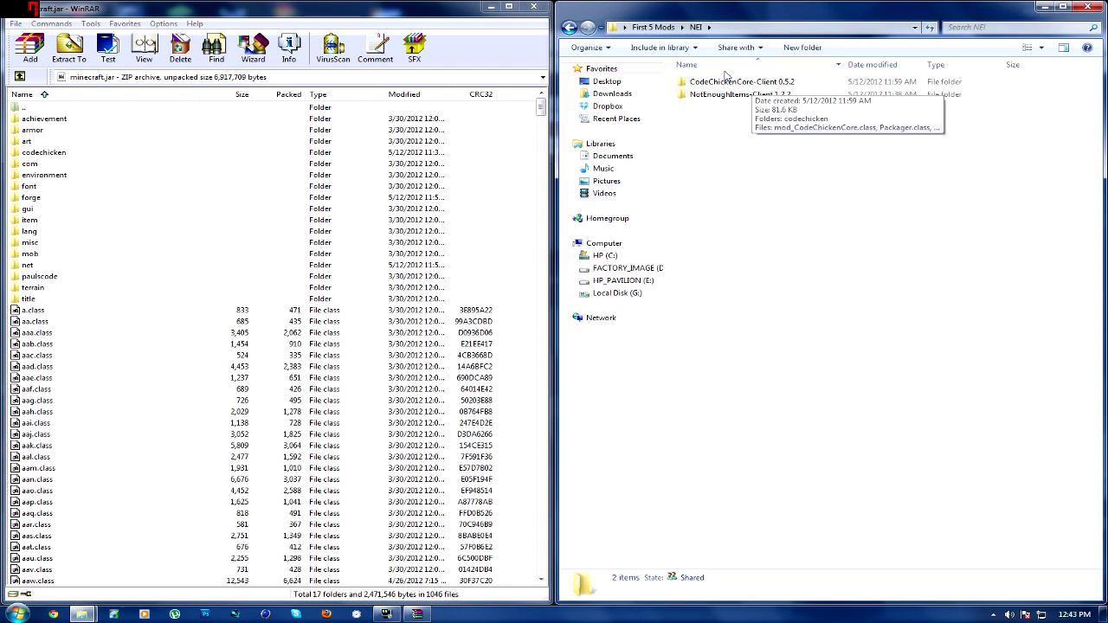
double_click(723, 82)
key(ctrl+a)
drag(726, 110, 420, 482)
click(275, 403)
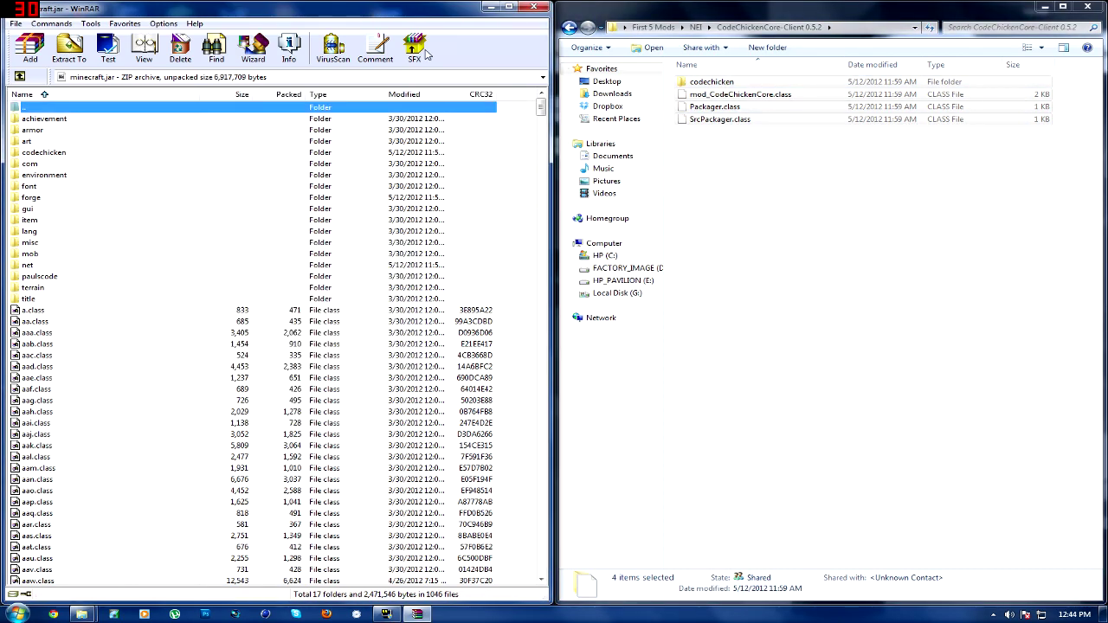
- Add all files from NEI's NotEnoughItems-Client 1.2.2 folder to the minecraft.jar archive
click(569, 27)
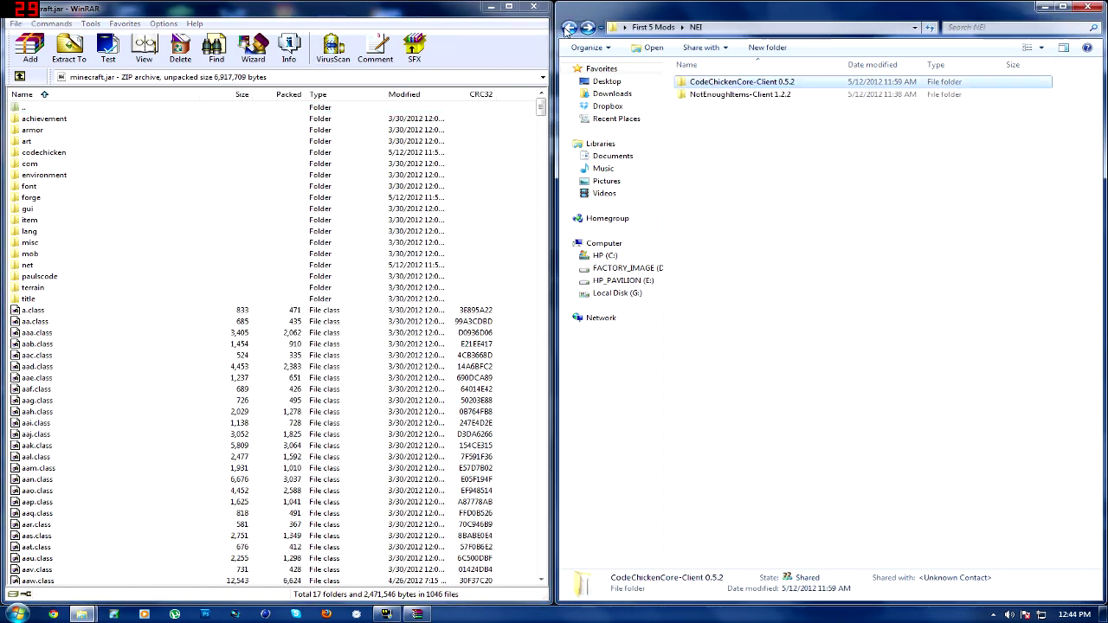
click(695, 97)
double_click(695, 96)
key(ctrl+a)
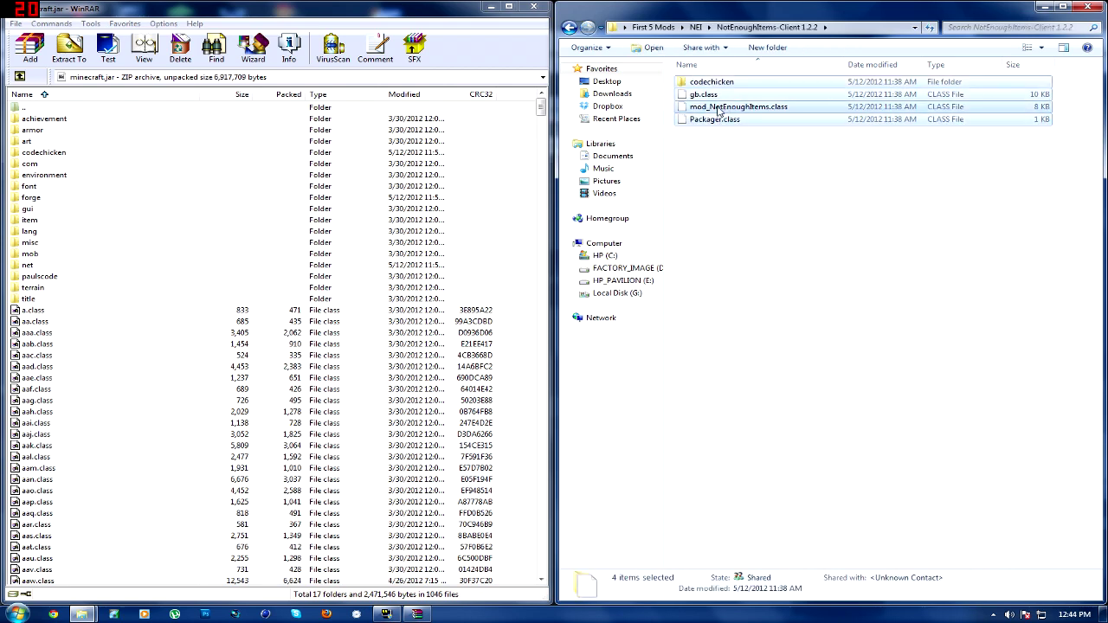
drag(223, 421, 225, 422)
click(277, 405)
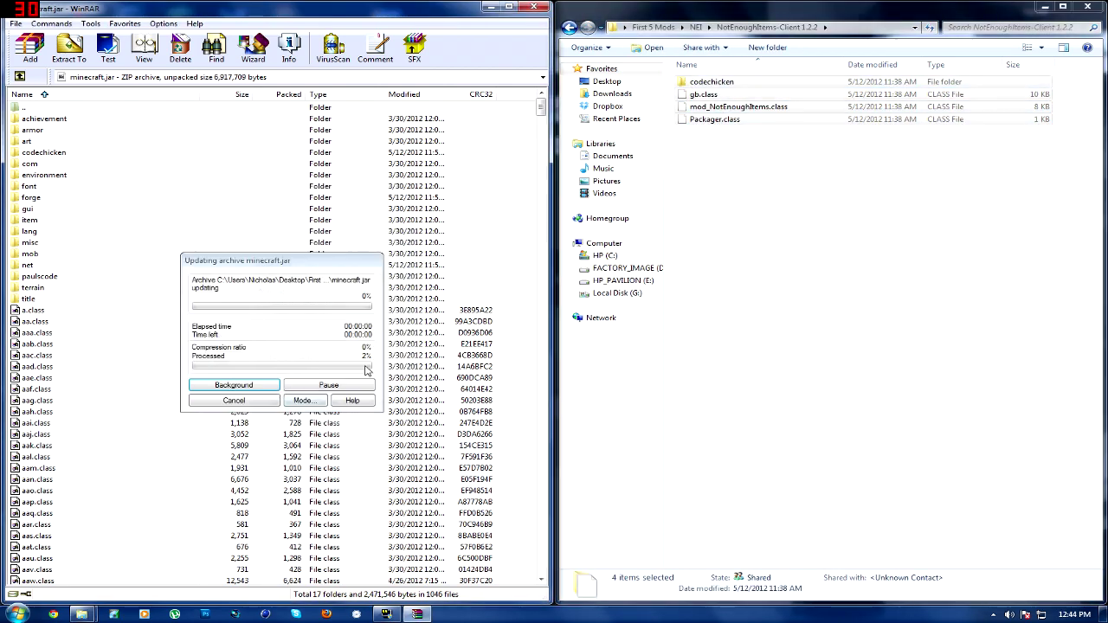
- Add all files from the OptiFine_1.2.5_HD_A2 folder in First 5 Mods to the minecraft.jar archive
click(570, 29)
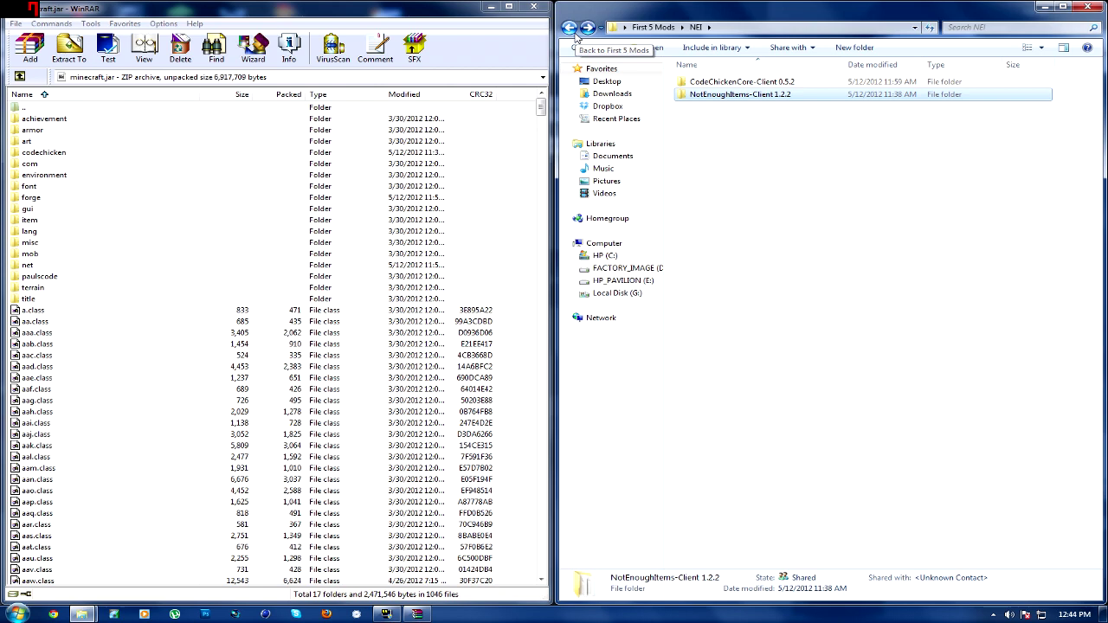
click(578, 33)
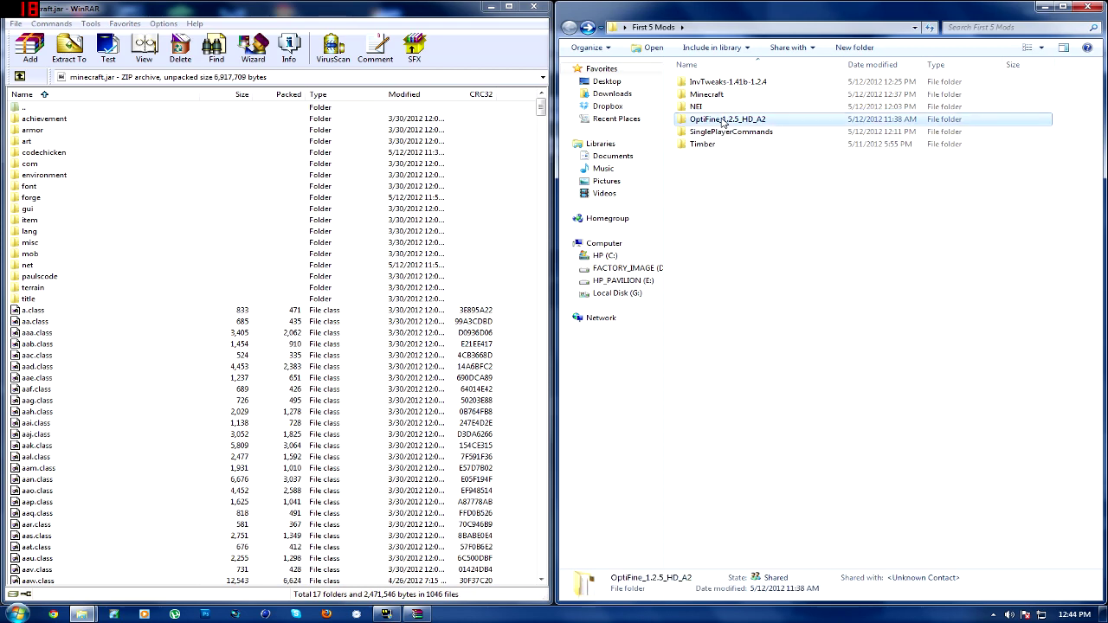
double_click(722, 121)
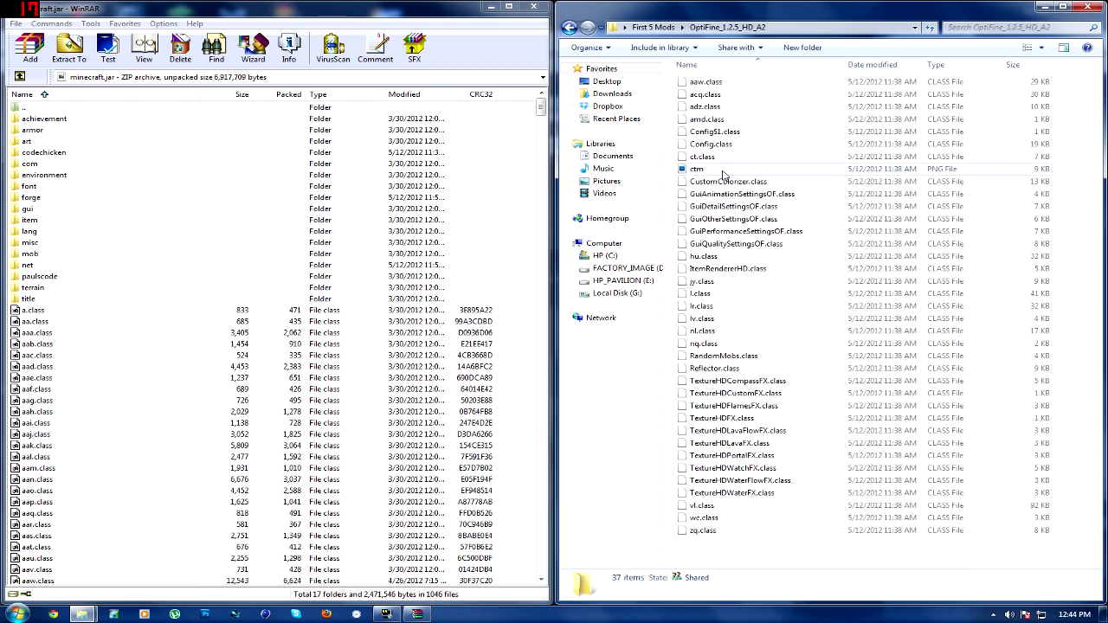
click(723, 356)
key(ctrl+a)
drag(759, 277, 260, 453)
click(275, 405)
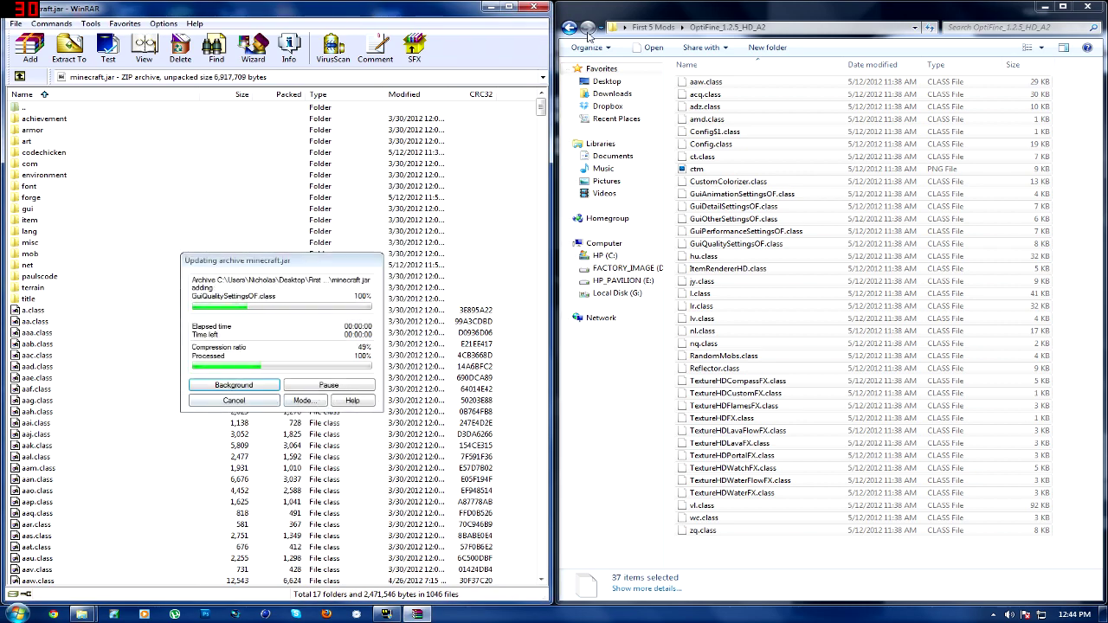
- Add everything from the SinglePlayerCommands folder except the WorldEdit JAR to minecraft.jar and close the archive
click(569, 27)
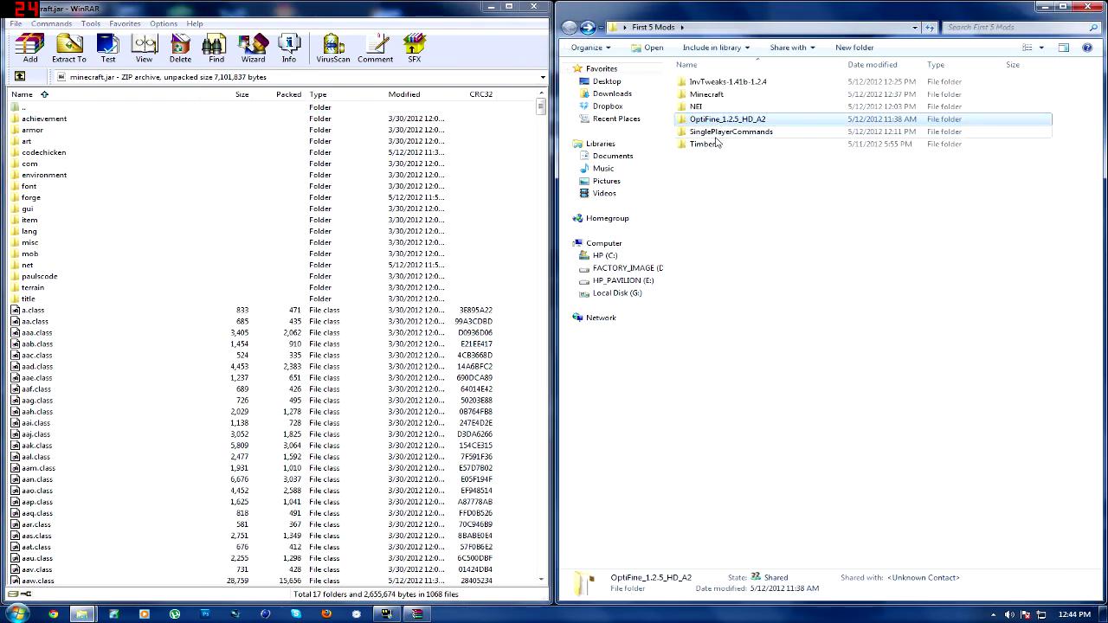
double_click(730, 131)
click(723, 206)
key(ctrl+a)
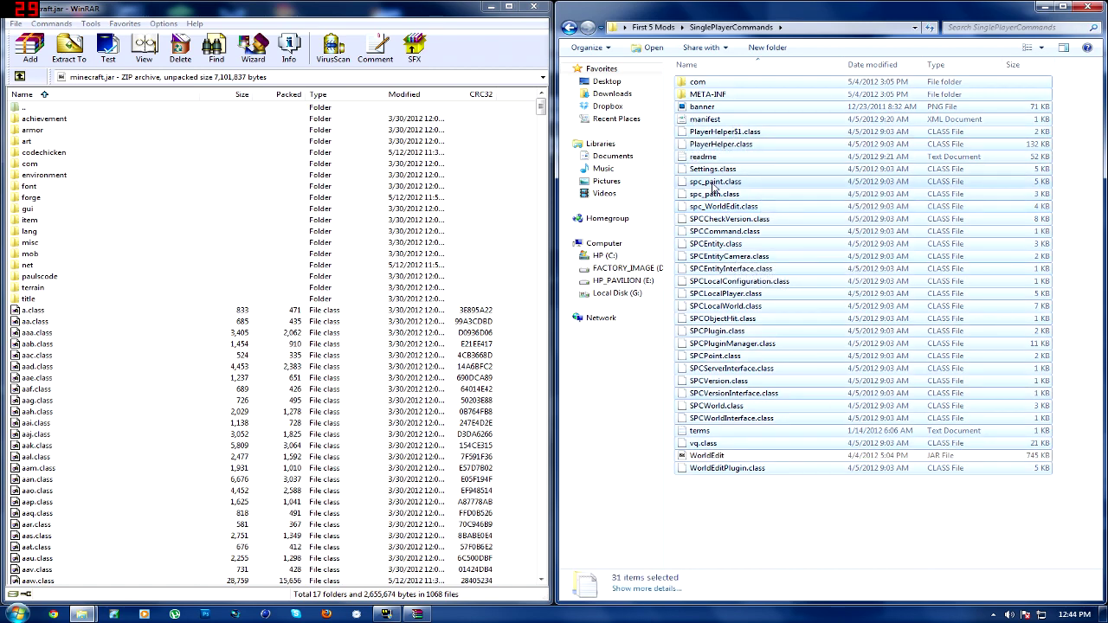
ctrl+click(748, 432)
ctrl+click(753, 433)
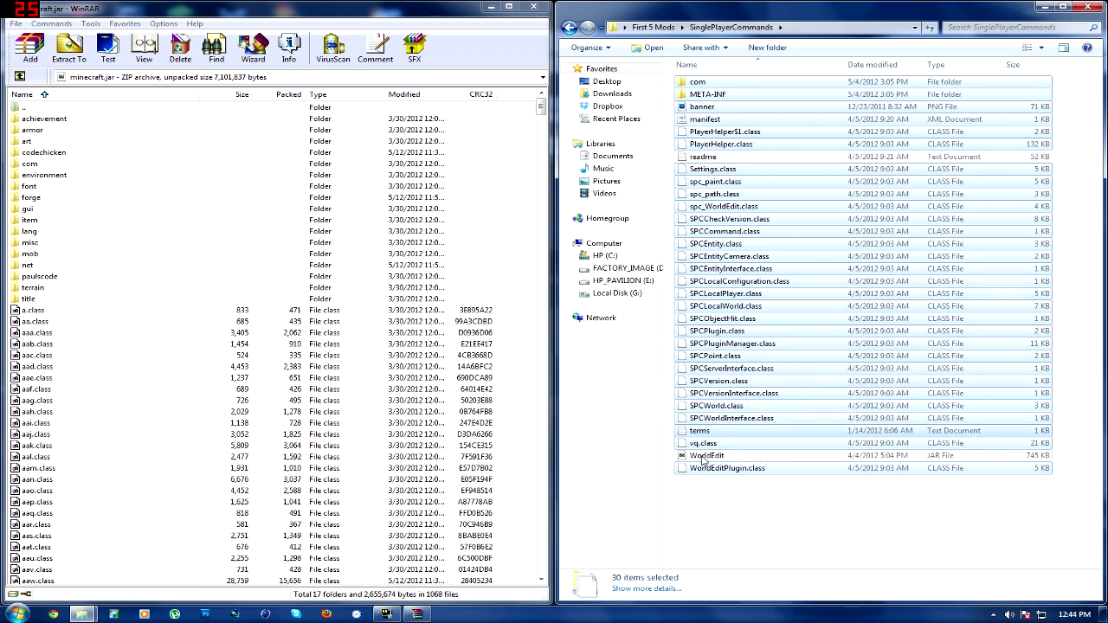
drag(731, 418, 506, 381)
key(Return)
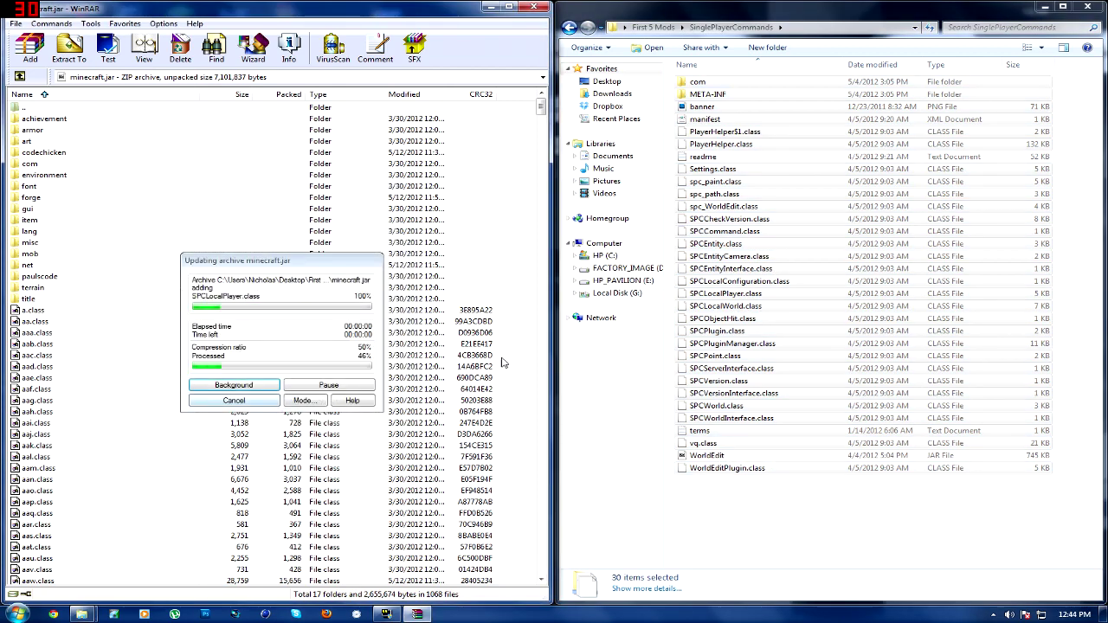
click(532, 7)
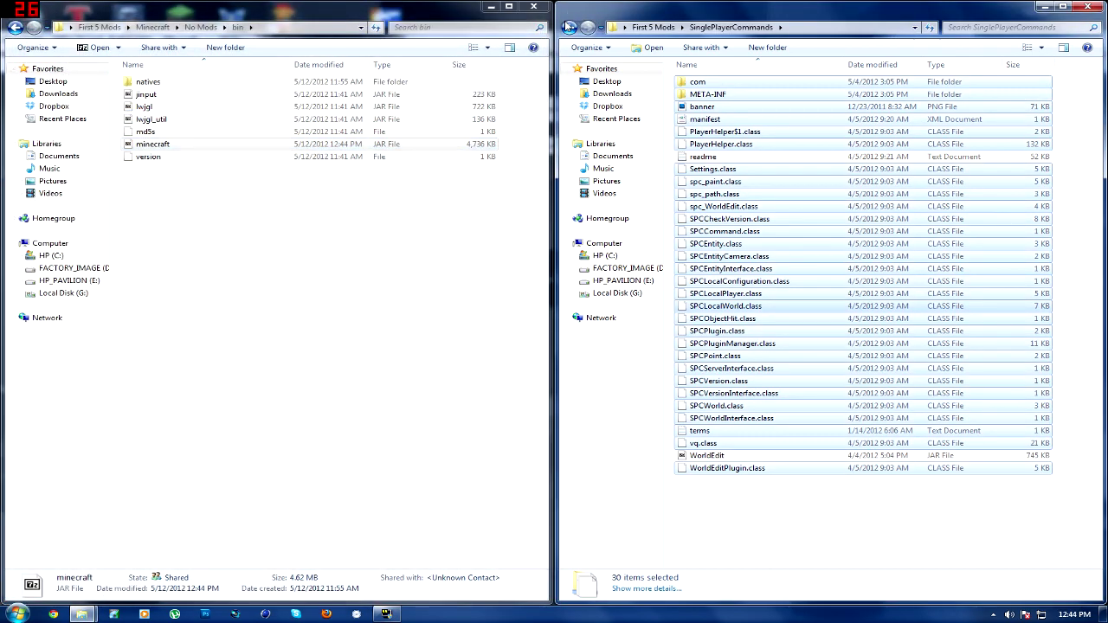
- Copy the WorldEdit JAR from the SinglePlayerCommands folder into the bin folder of No Mods
click(568, 26)
click(588, 29)
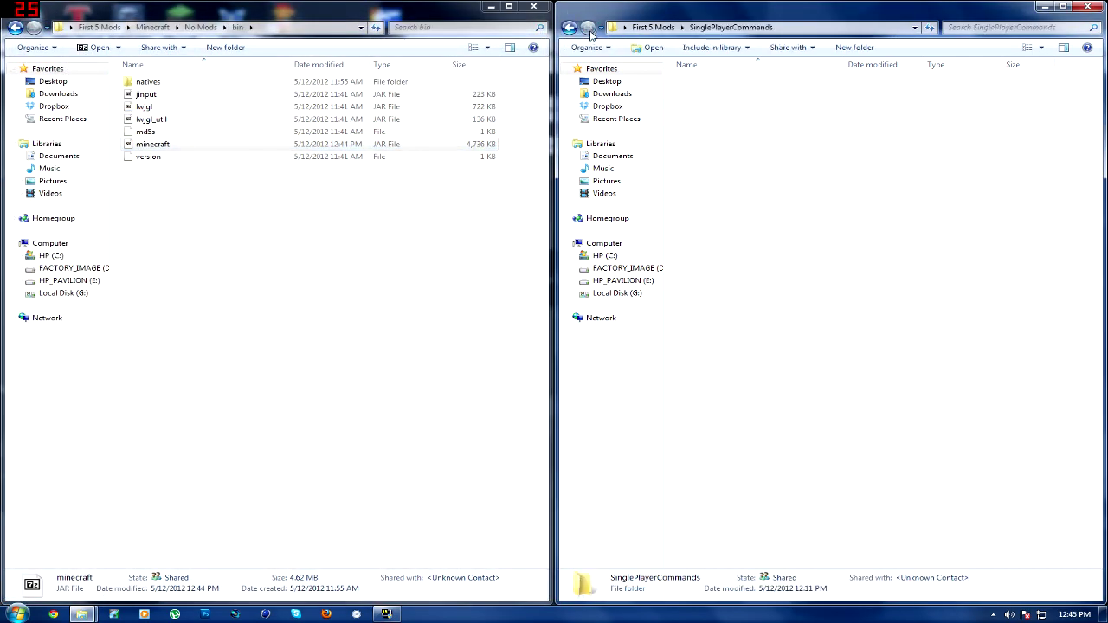
click(718, 456)
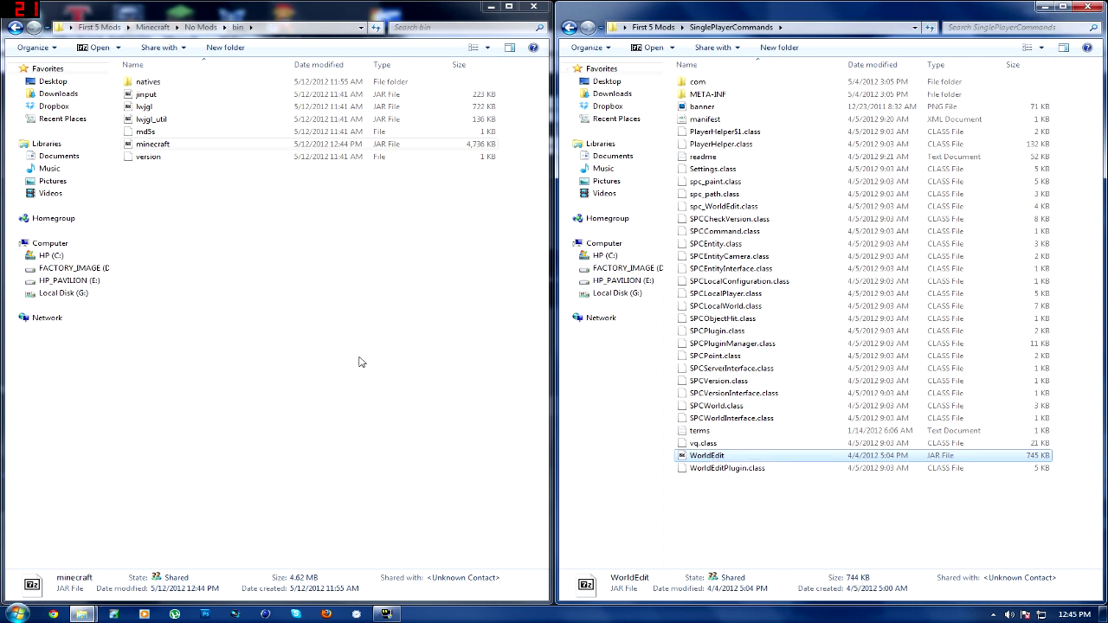
right_click(711, 456)
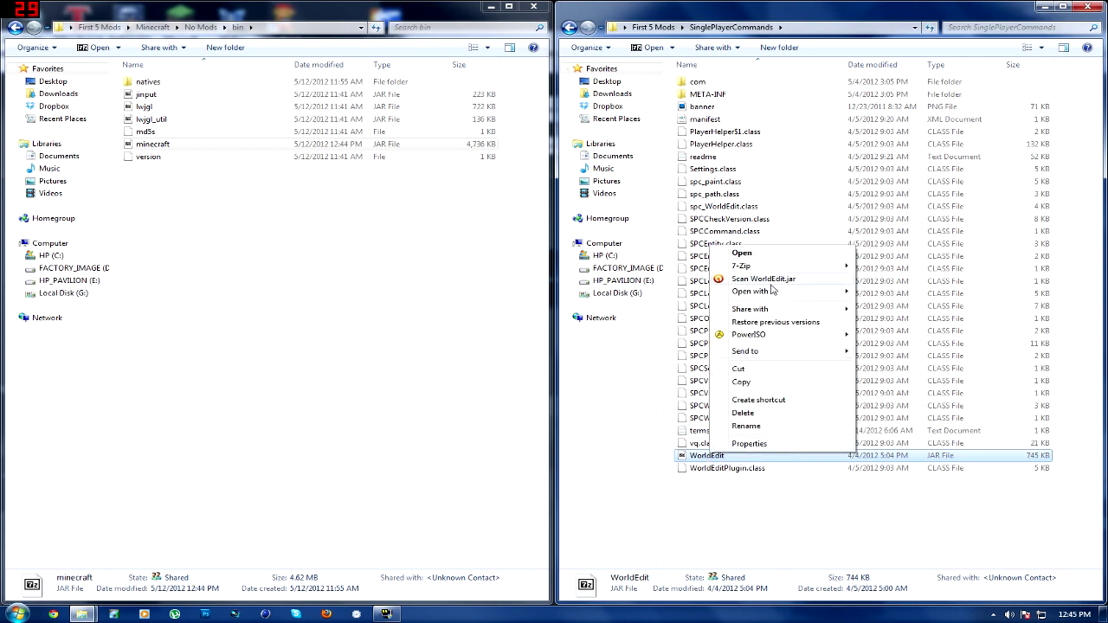
click(741, 382)
right_click(269, 304)
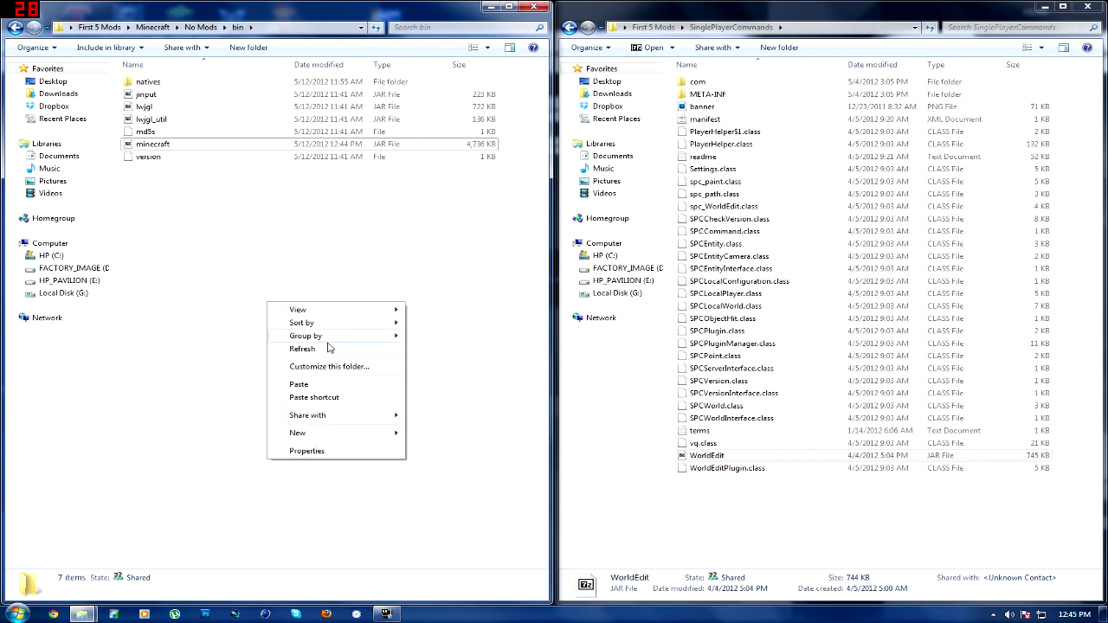
click(346, 383)
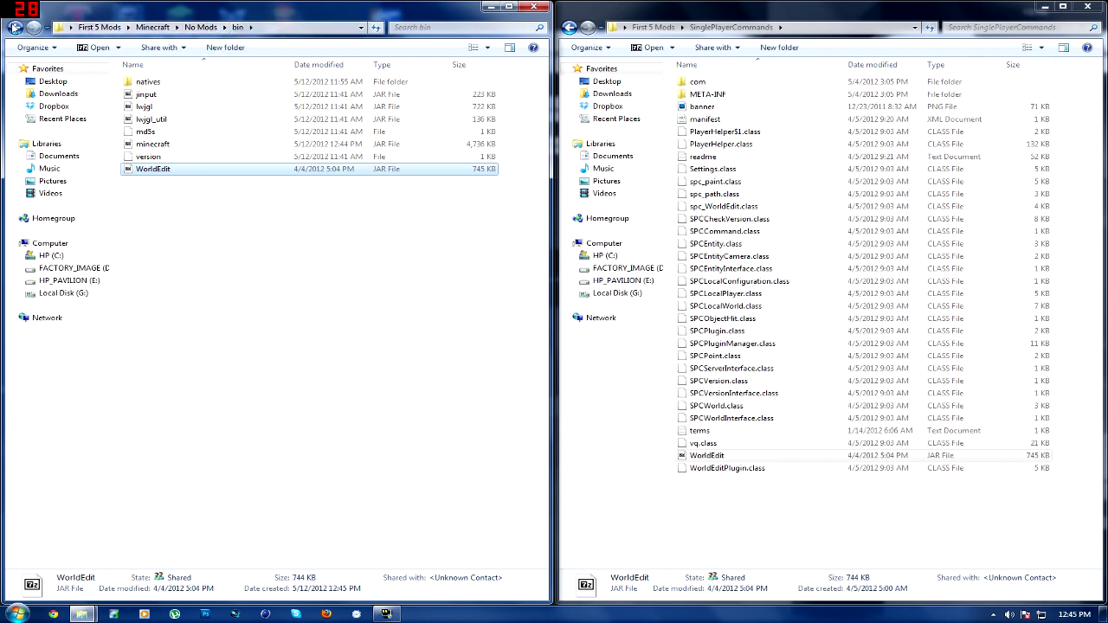
- Copy the InvTweaks-1.41b-1.2.4 folder from First 5 Mods into the mods folder of No Mods
click(15, 26)
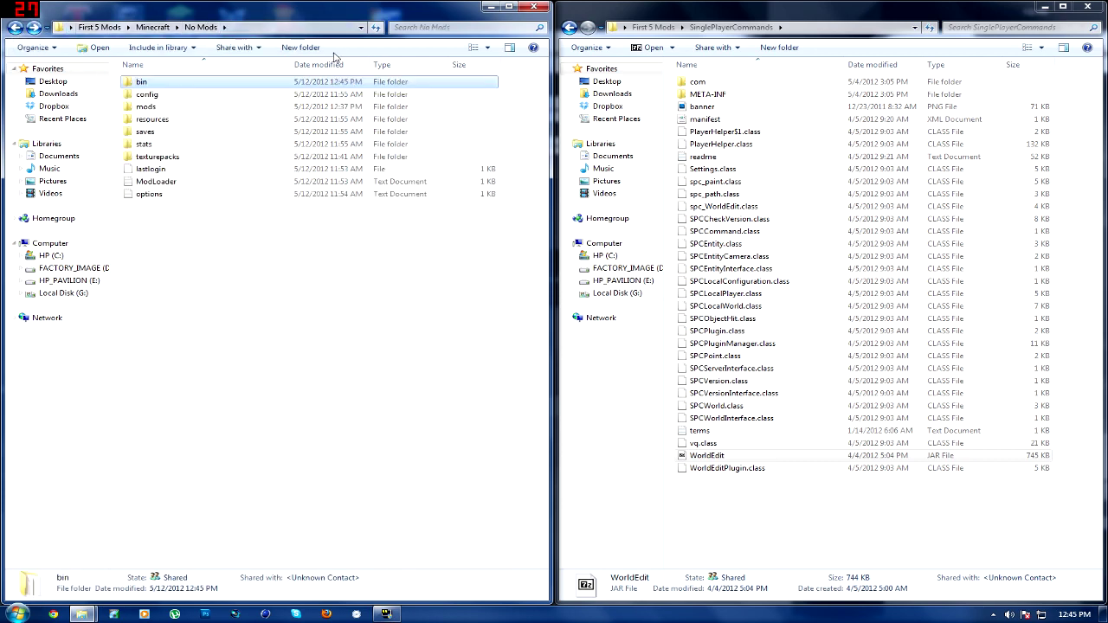
click(568, 27)
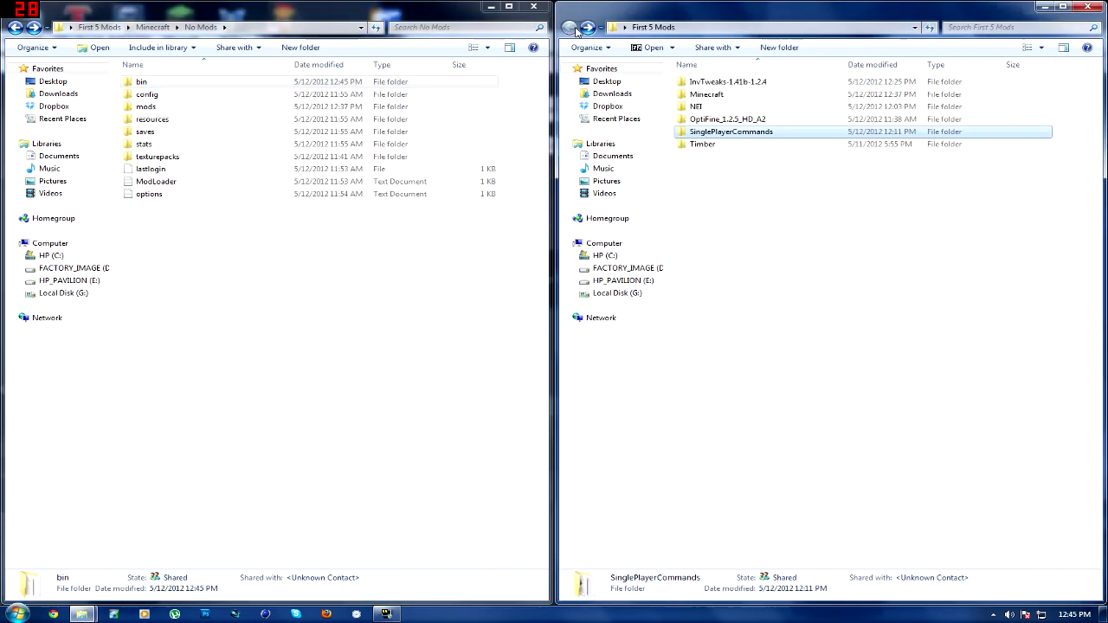
double_click(145, 107)
click(720, 82)
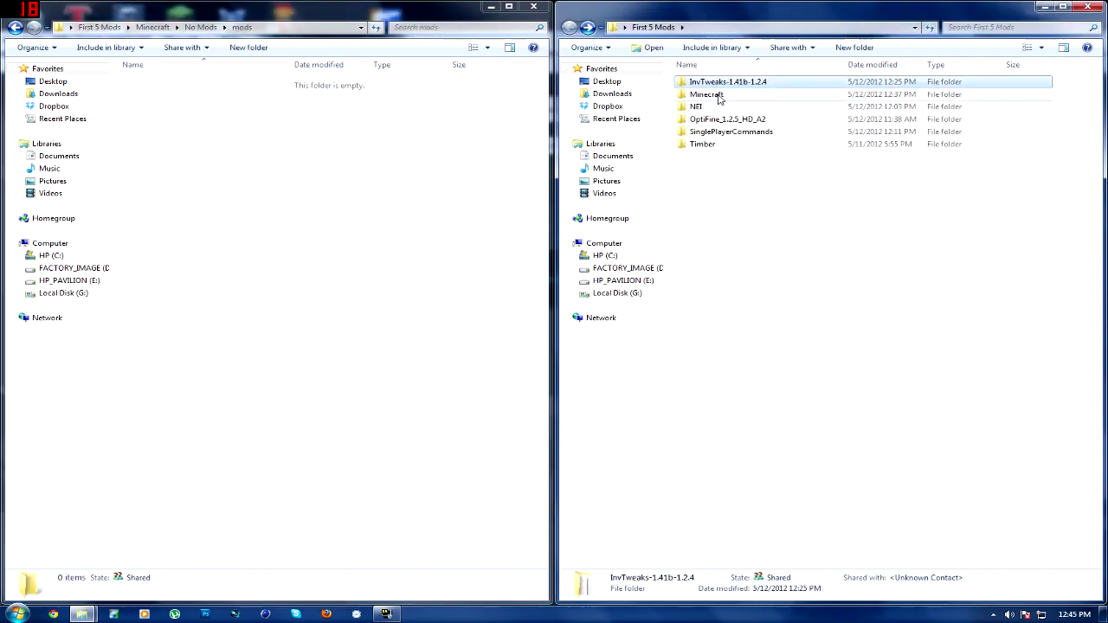
click(248, 179)
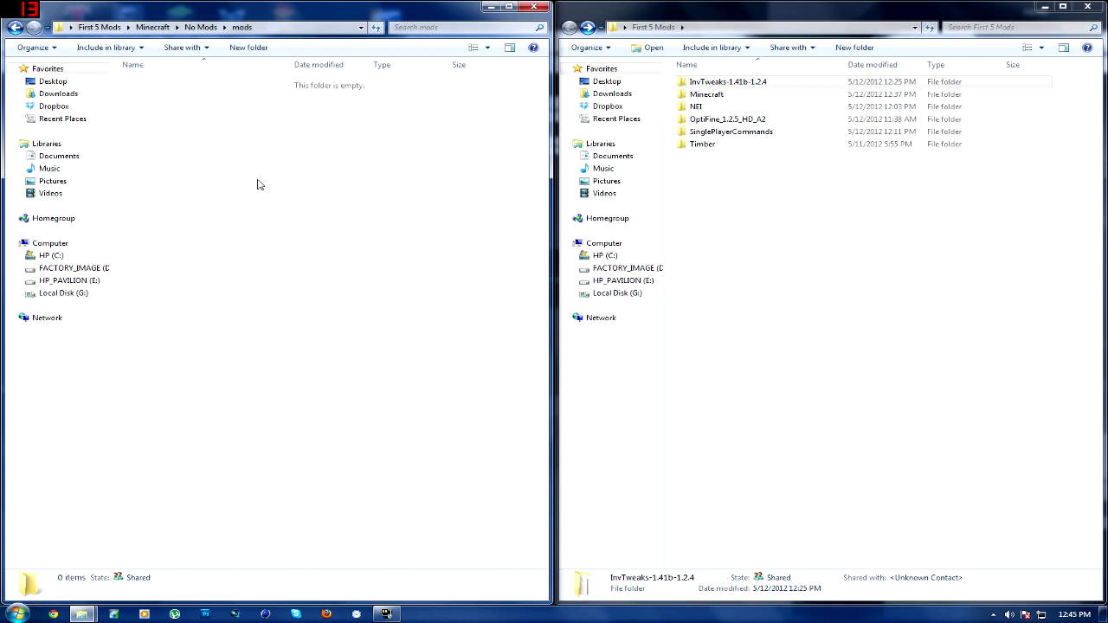
key(ctrl+v)
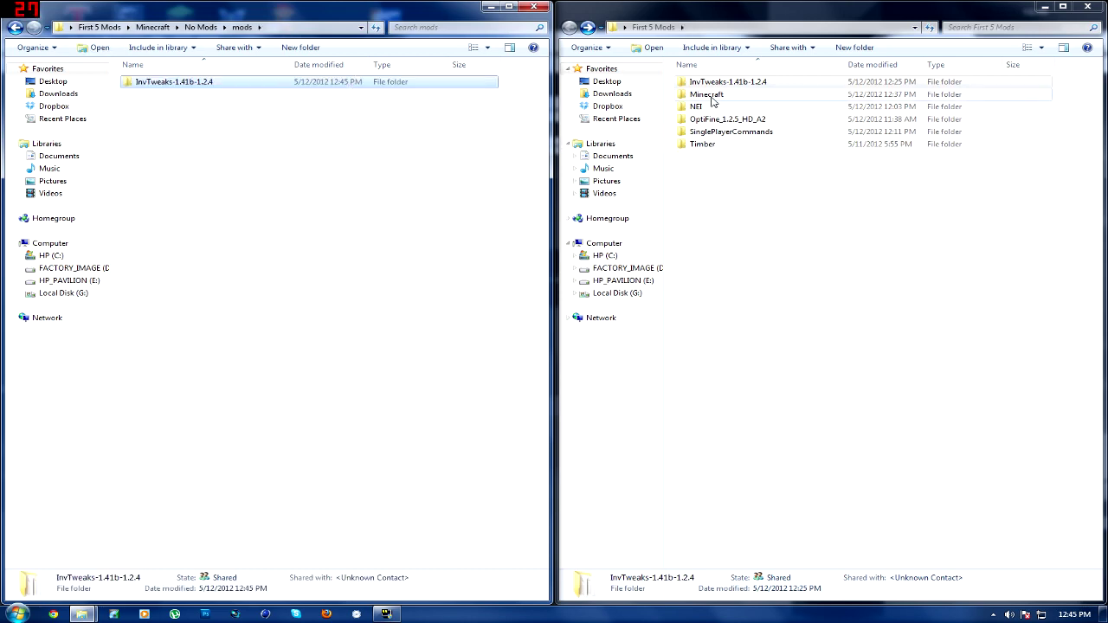
- Copy the Timber folder into the mods folder of No Mods and check the contents of the original InvTweaks-1.41b-1.2.4 folder
click(716, 144)
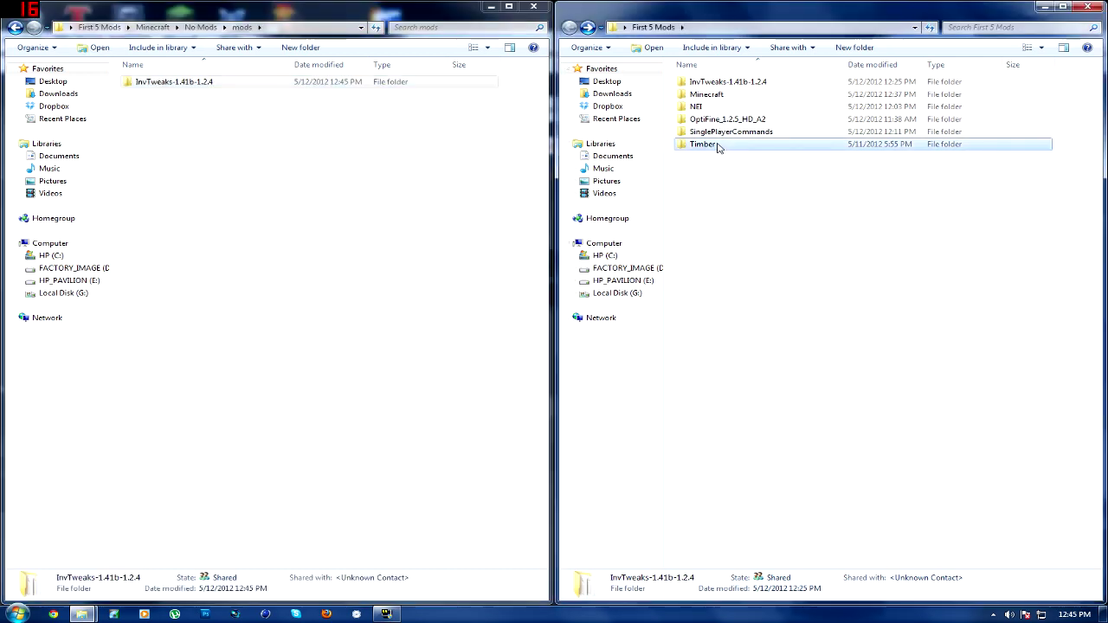
click(252, 161)
key(ctrl+v)
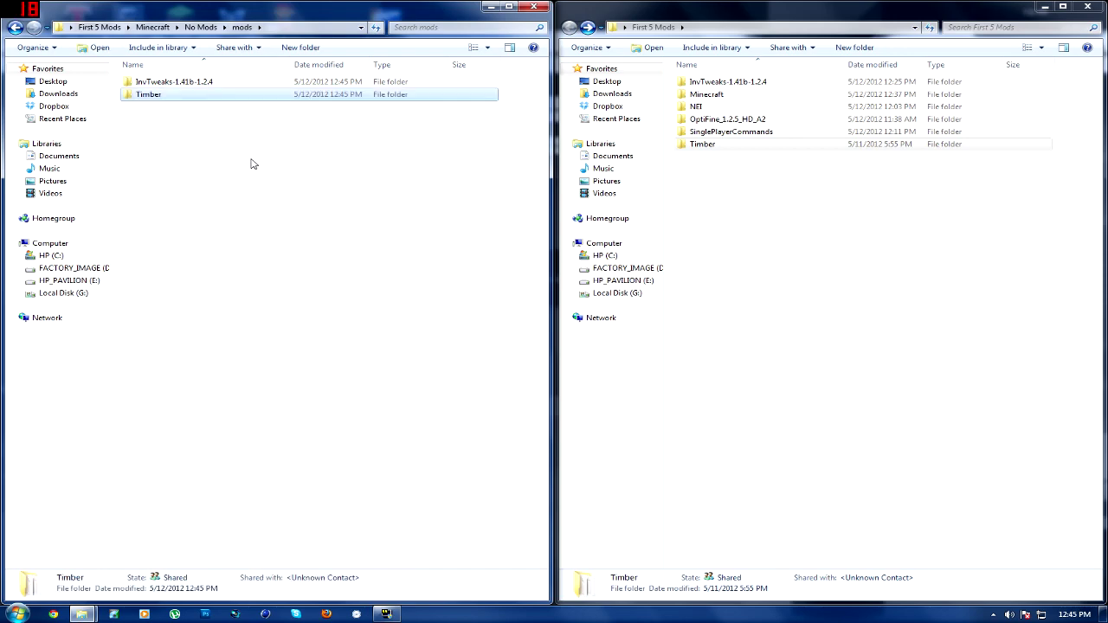
click(701, 82)
double_click(701, 82)
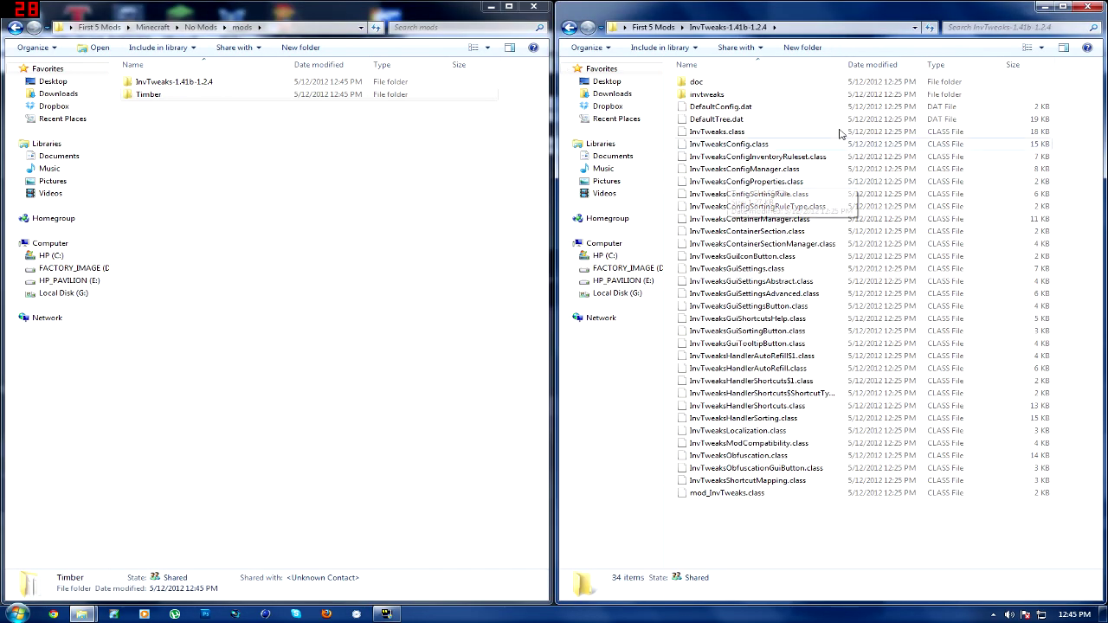
click(569, 28)
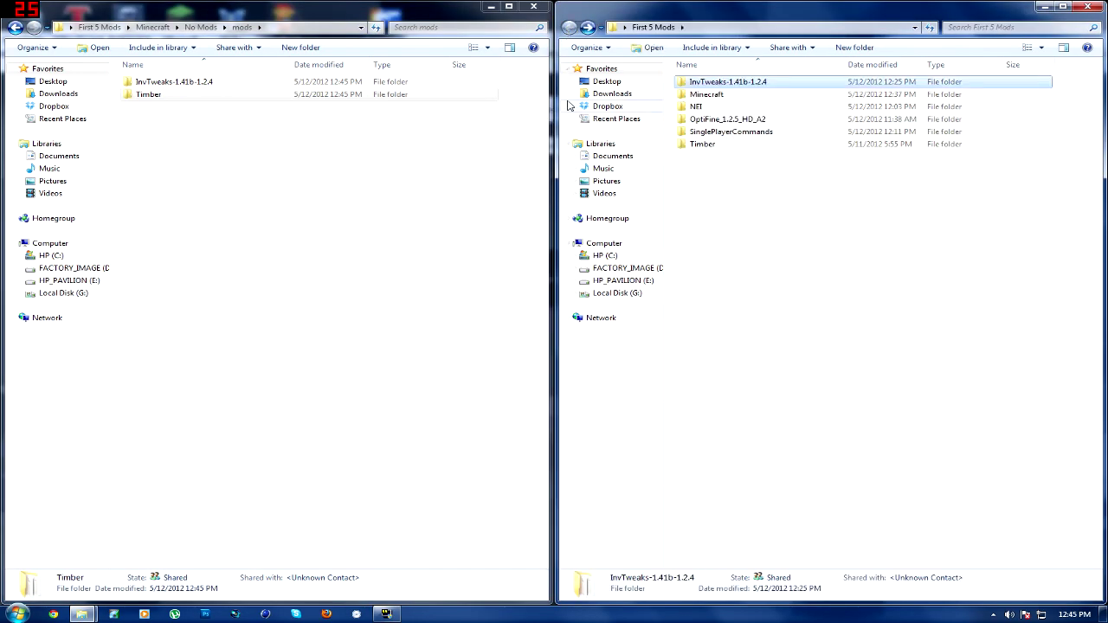
- Launch Minecraft with the run batch file in the Minecraft folder
click(15, 27)
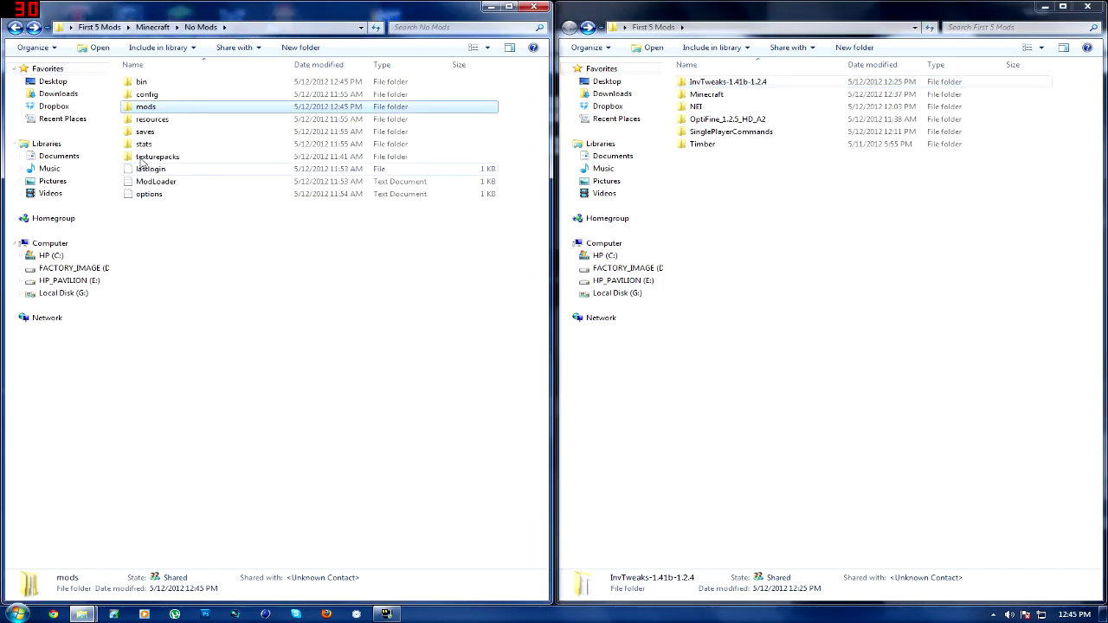
click(14, 28)
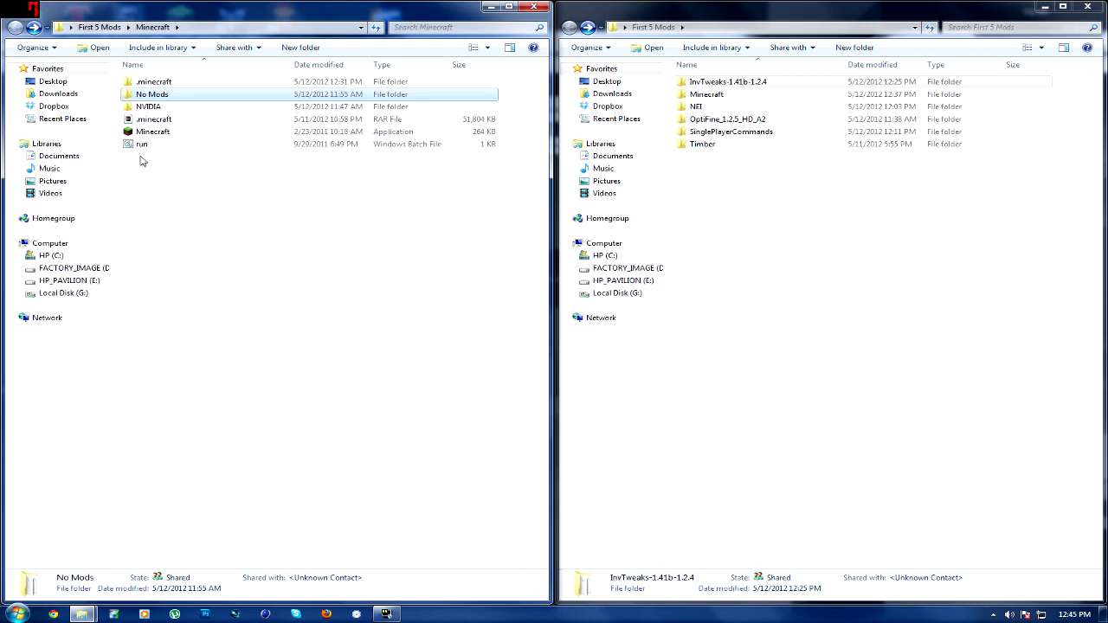
double_click(139, 144)
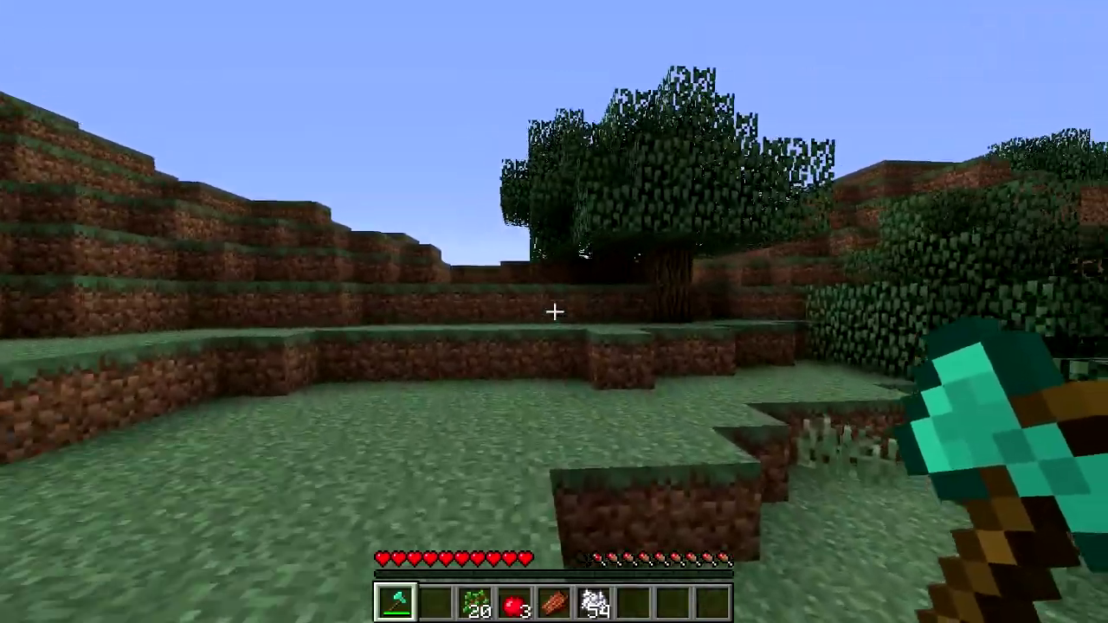
- Walk through the world and fell several trees with the diamond axe to test the Timber mod
key(w)
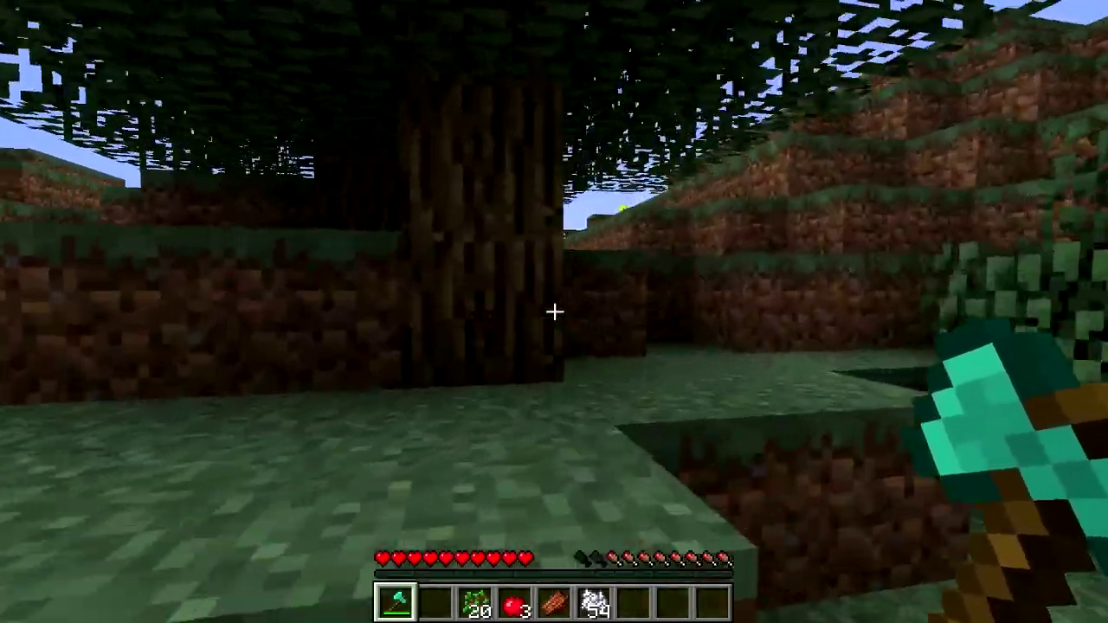
click(554, 311)
drag(554, 312, 554, 311)
key(w)
key(w)
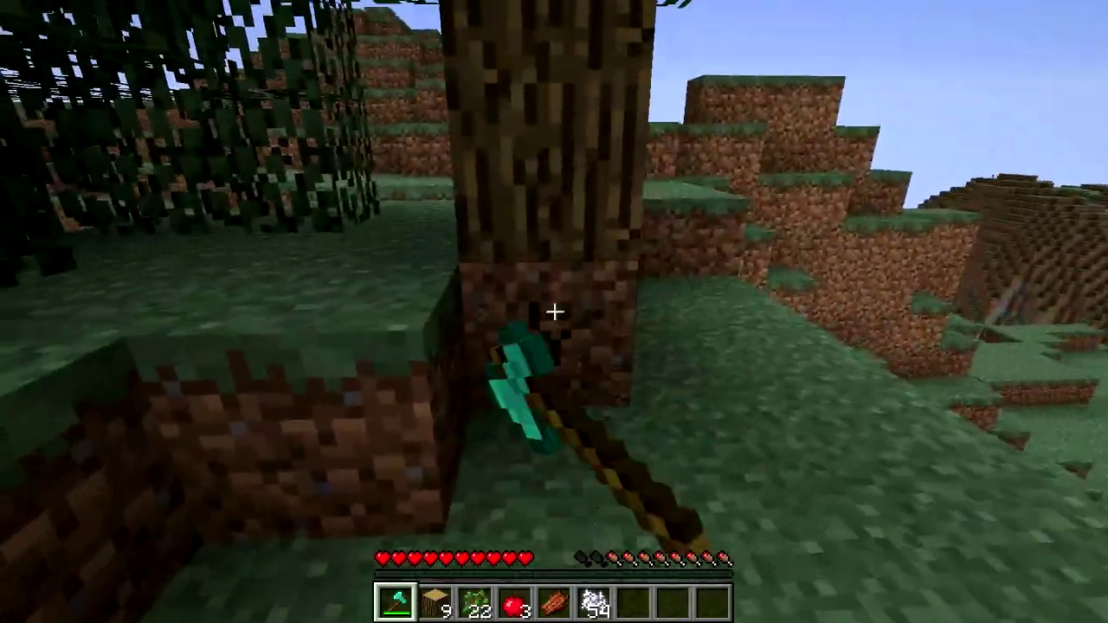
drag(554, 311, 554, 311)
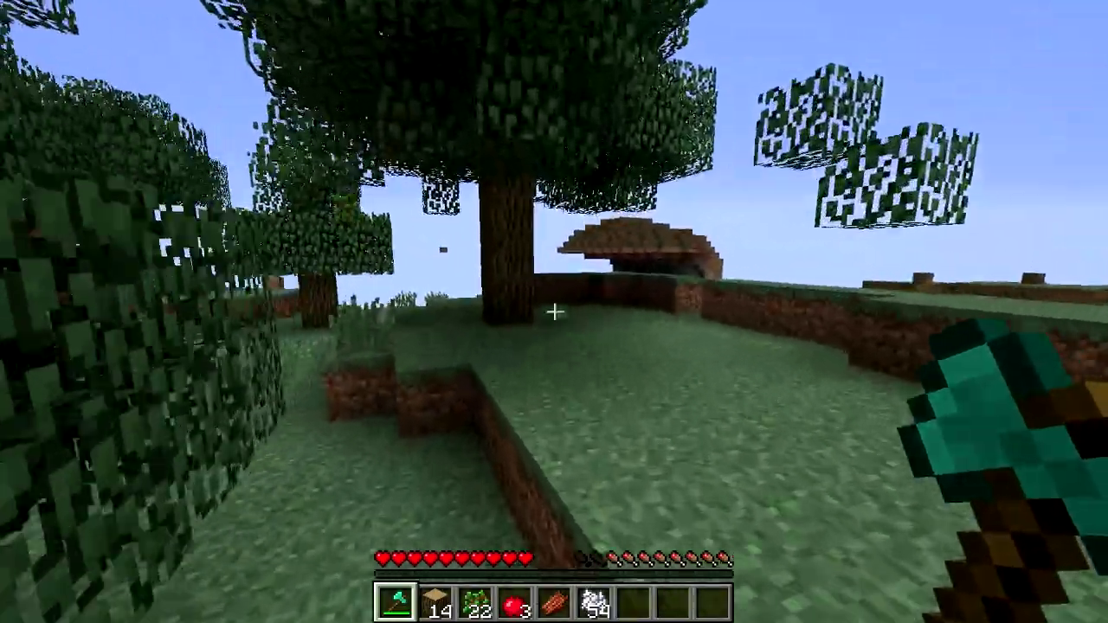
mouse_move(554, 312)
key(w)
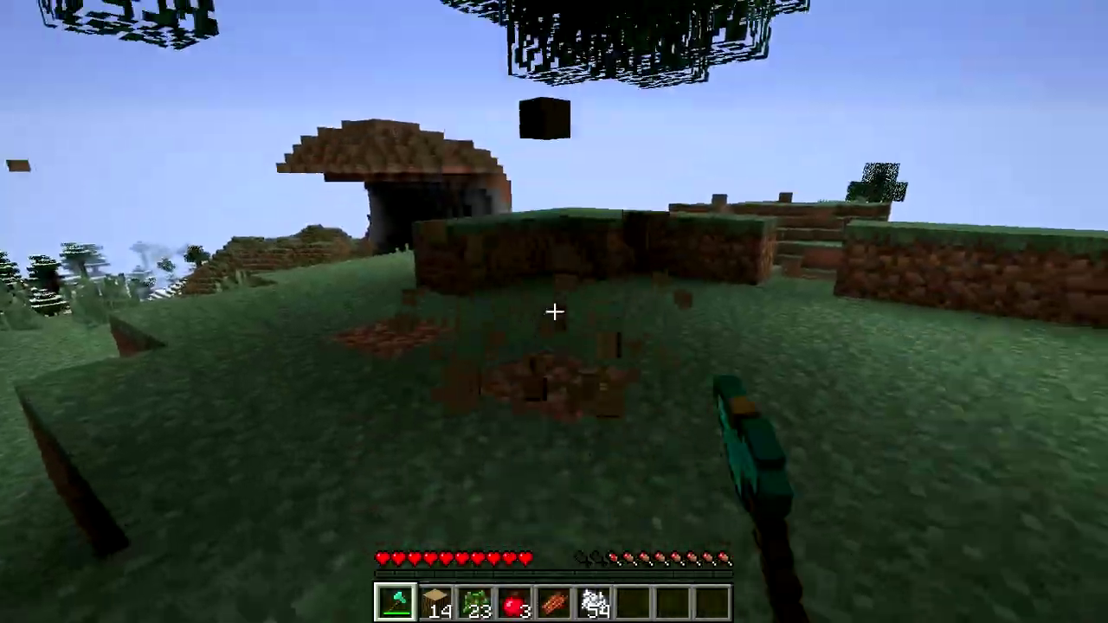
key(w)
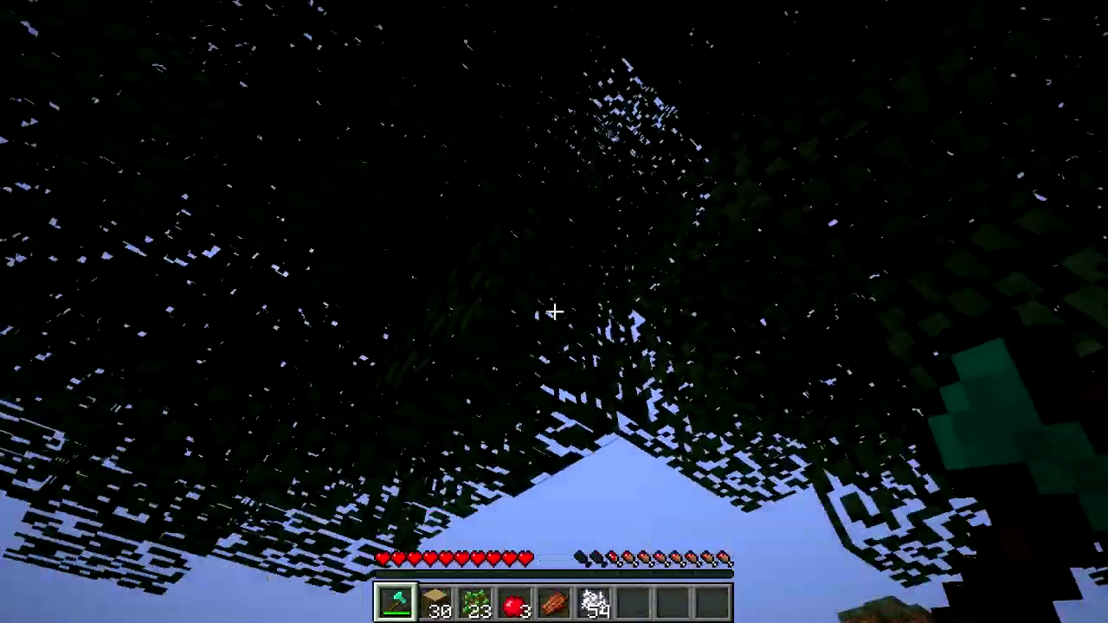
- Show the Not Enough Items overlay in the inventory, look over its items and time controls, and close the inventory
key(e)
key(o)
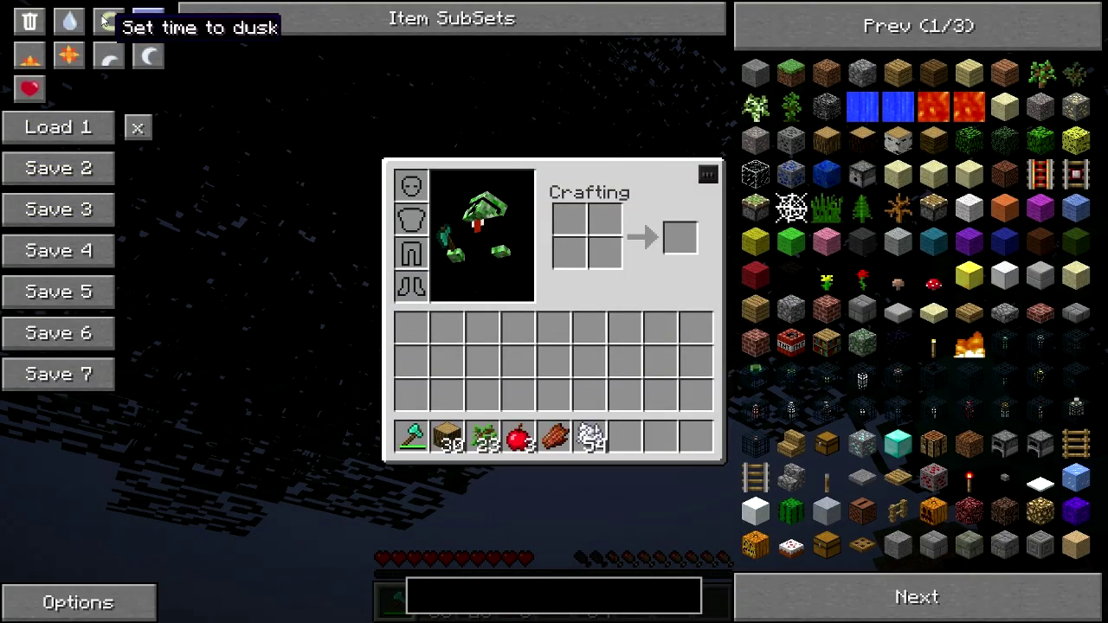
key(e)
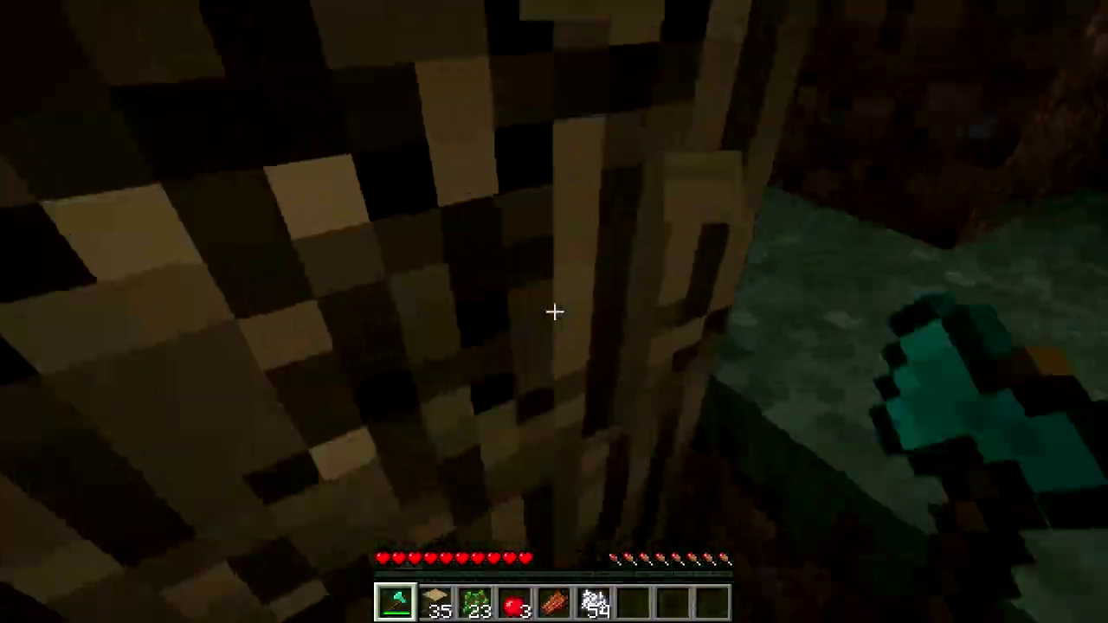
- Fell one more tree with the diamond axe and walk to the next trunk
click(554, 311)
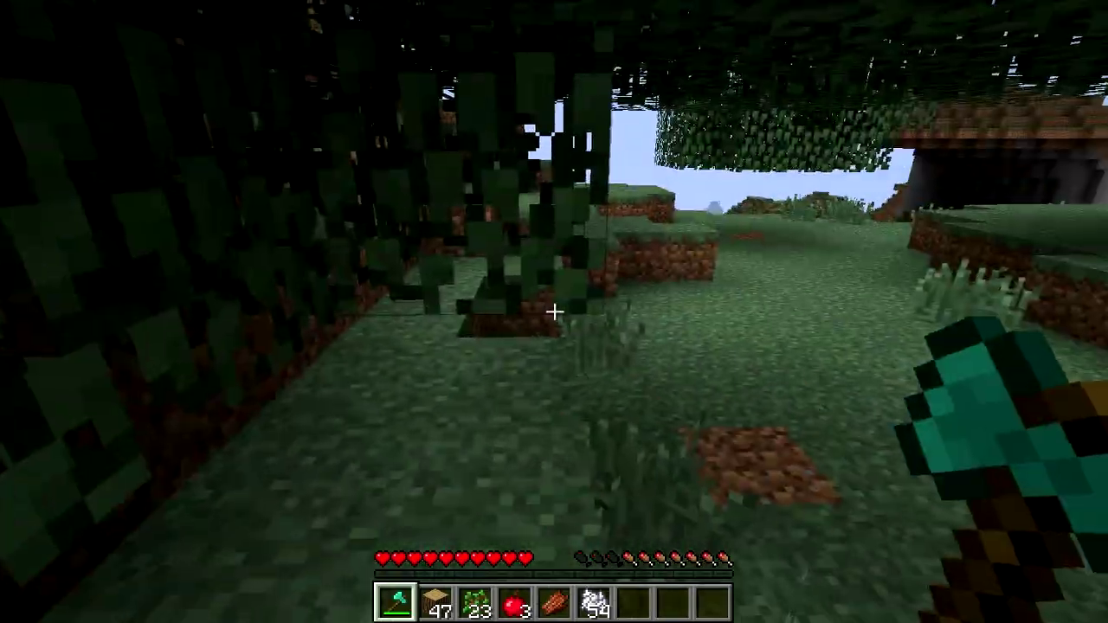
key(w)
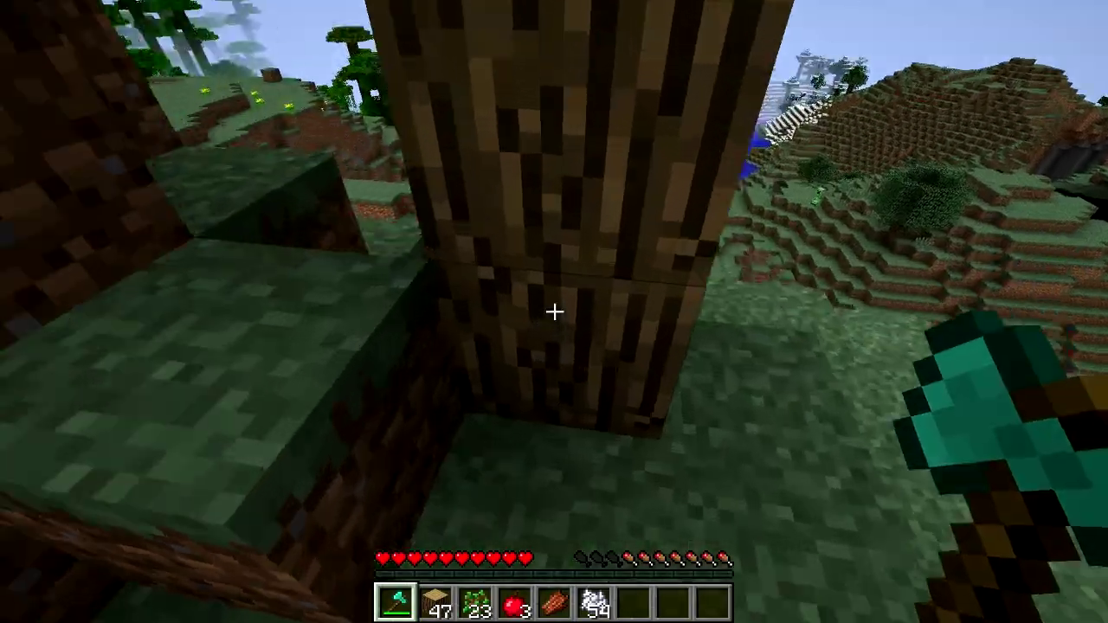
- Fell the tree beside the dirt ledge with the diamond axe and collect the dropped wood, sapling and apple
click(553, 311)
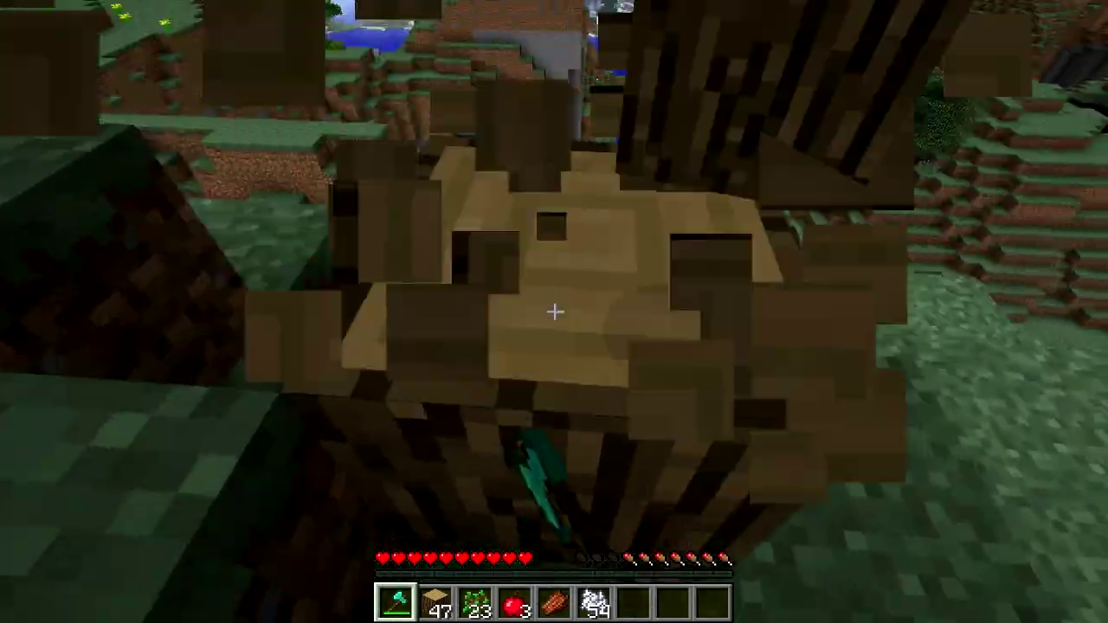
click(554, 312)
key(w)
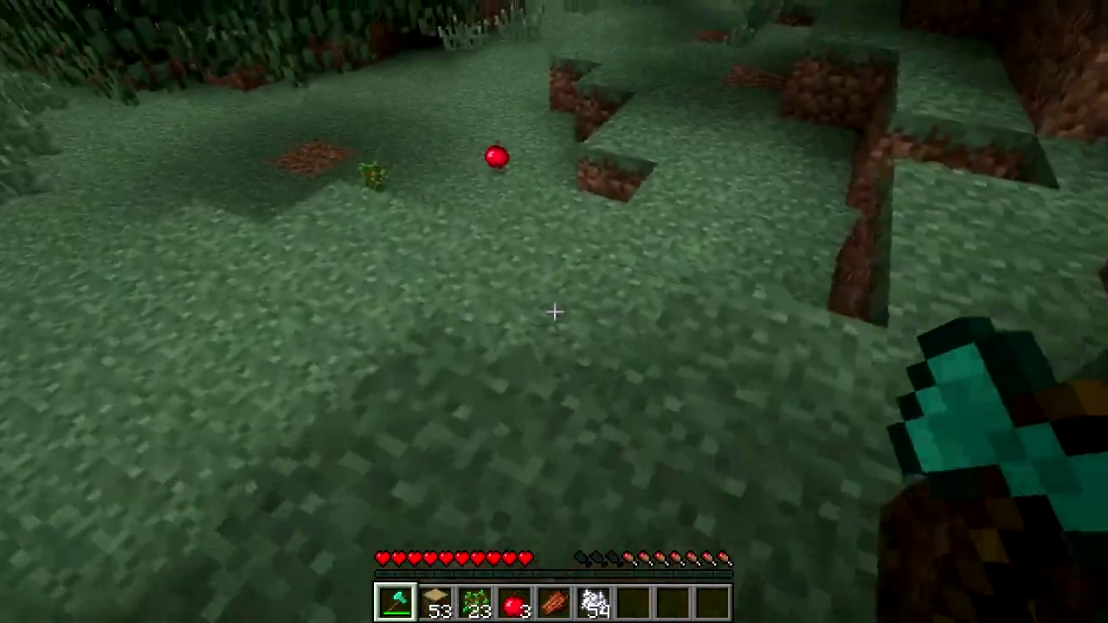
key(w)
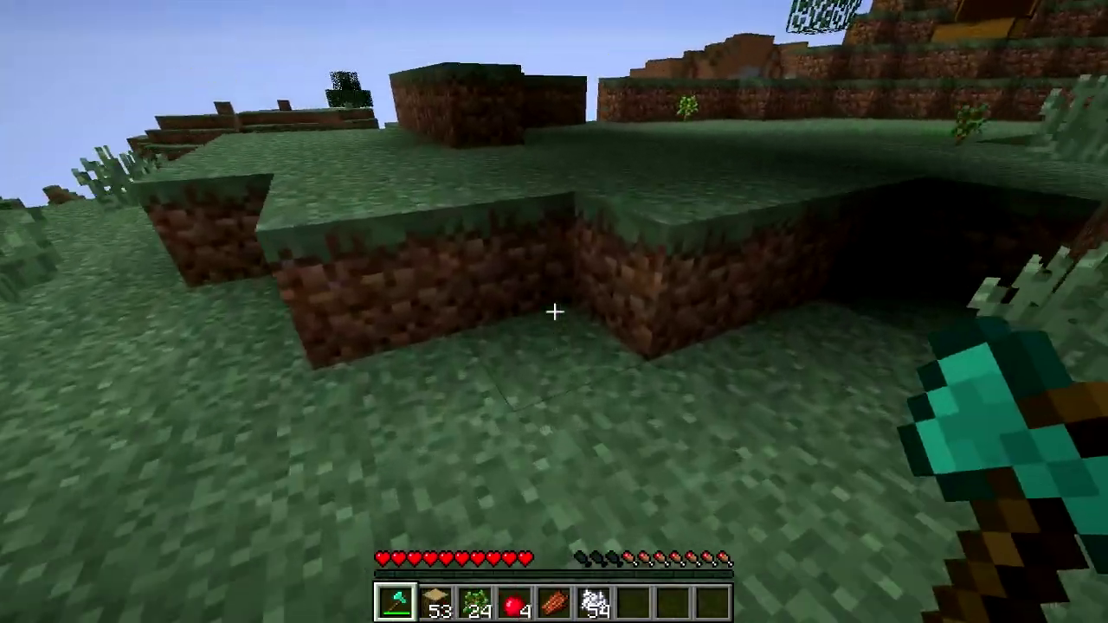
- Walk across the hillside to the large chest, open it, and hide the Not Enough Items overlay
key(w)
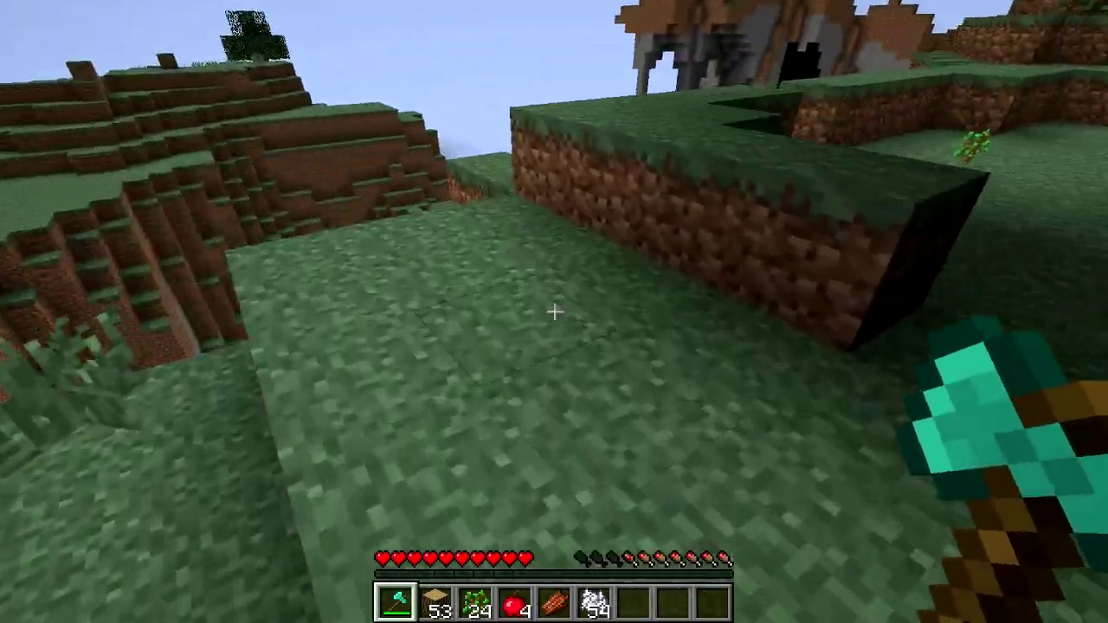
key(w)
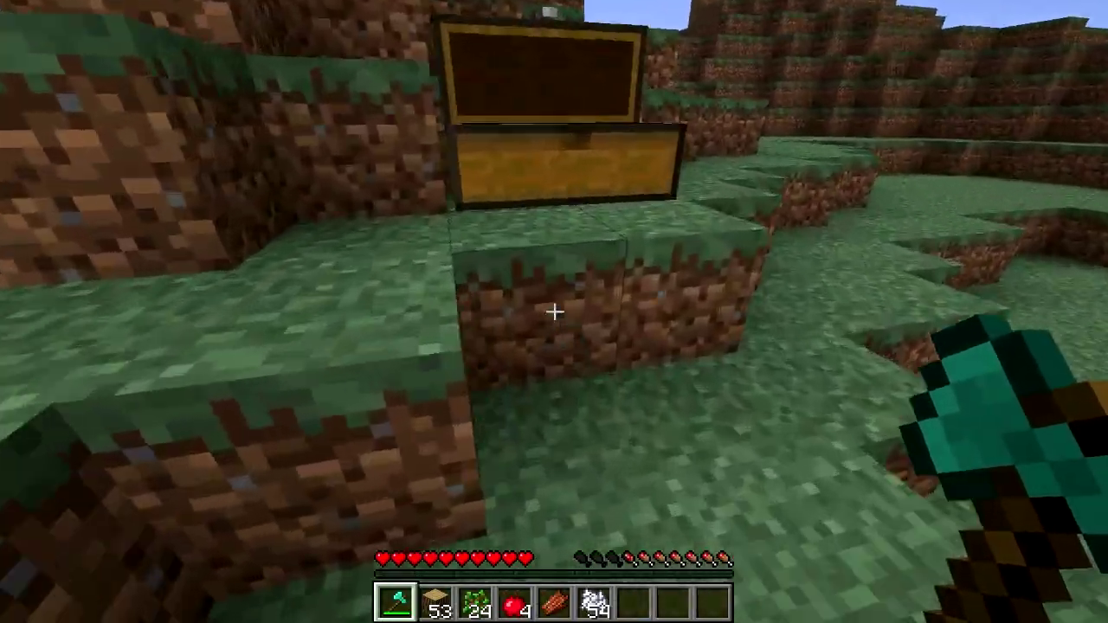
right_click(554, 311)
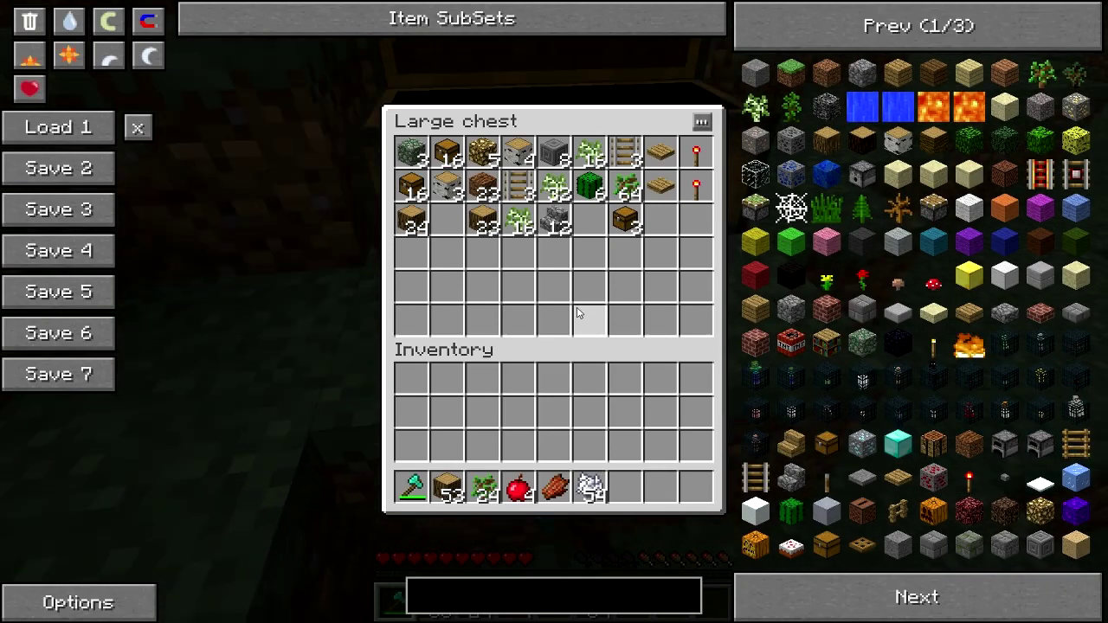
key(o)
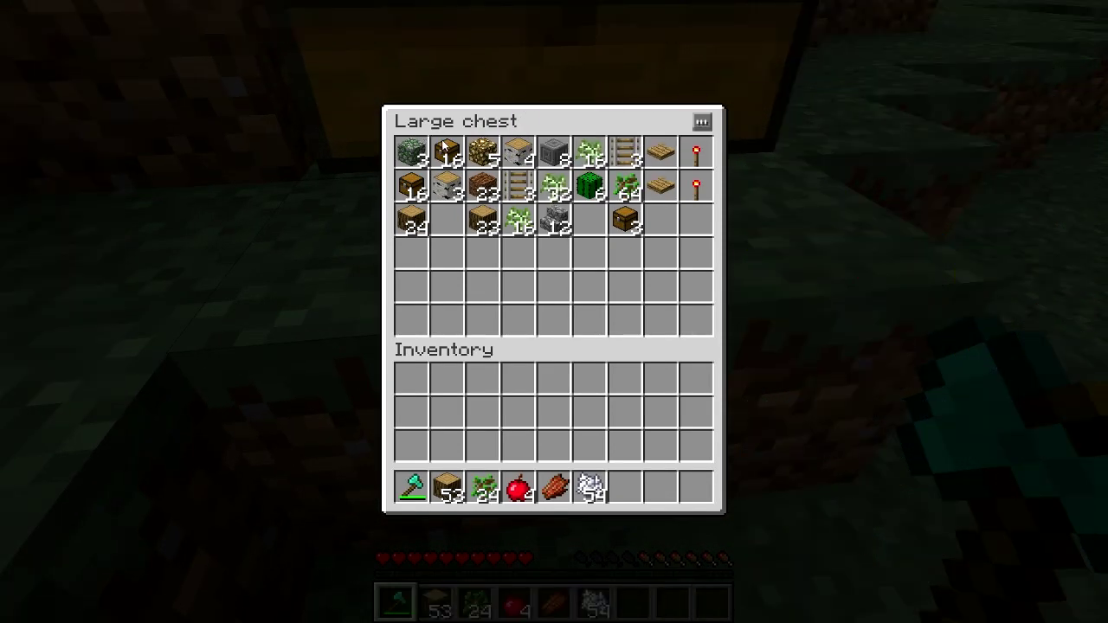
- Enable the chest sorting buttons in the inventory mod's settings and return to the large chest
click(704, 119)
click(337, 160)
click(481, 437)
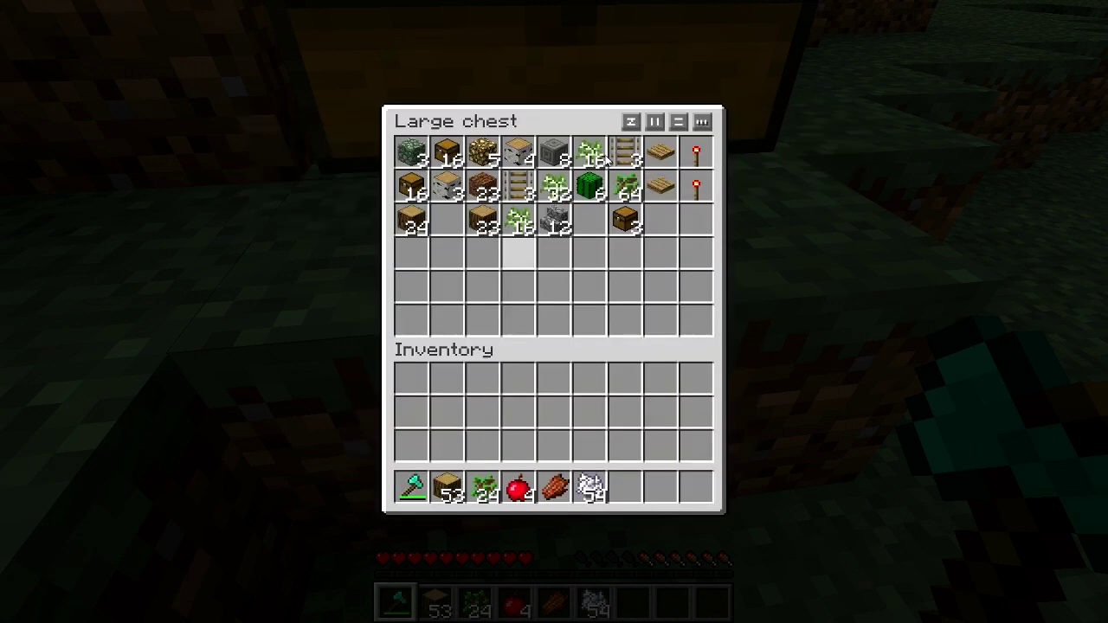